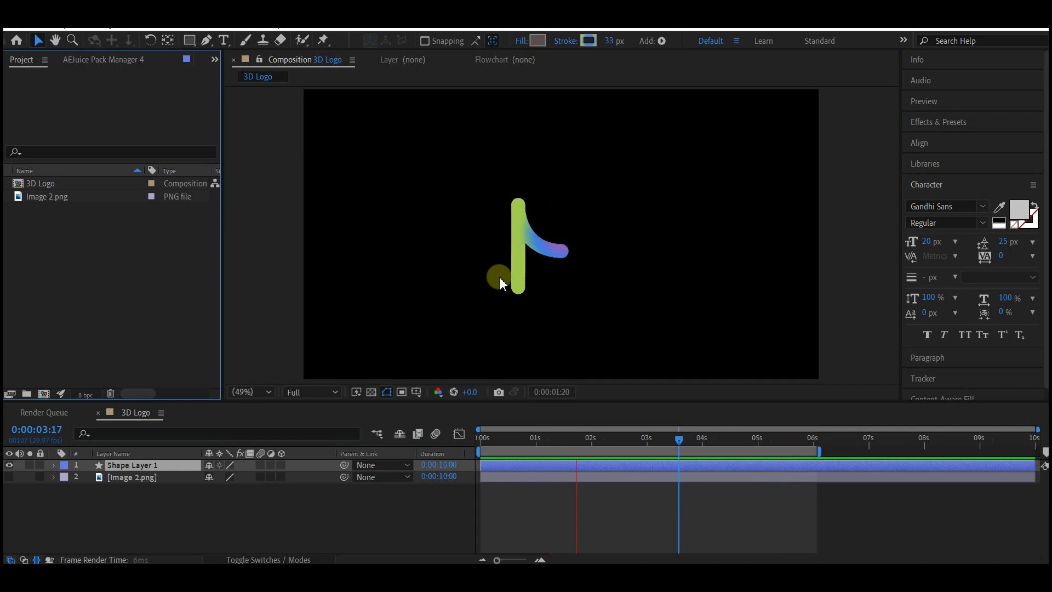
Pre-compose Shape Layer 1 into a comp named 'logo' and make it a 3D layer.
{"action": "left_click", "coordinate": [98, 467]}
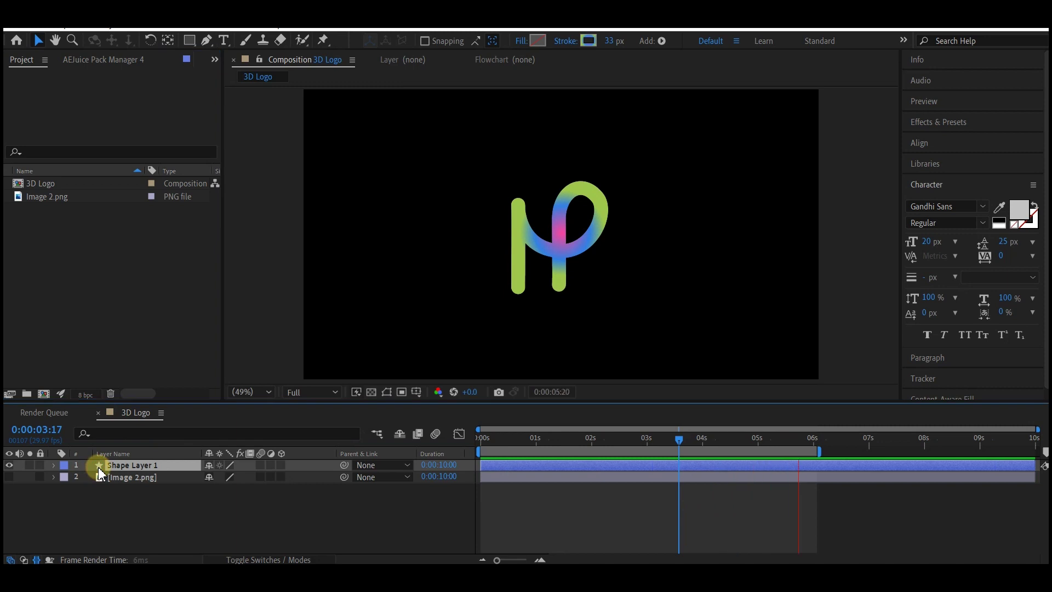
{"action": "key", "text": "ctrl+shift+c"}
{"action": "type", "text": "logo"}
{"action": "left_click", "coordinate": [547, 379]}
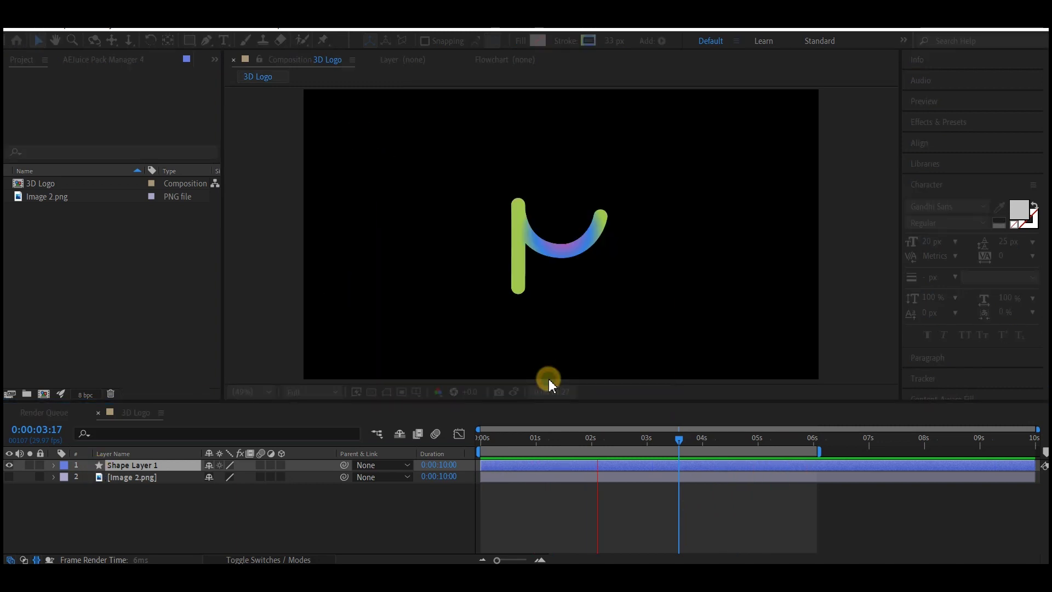
{"action": "left_click", "coordinate": [188, 470]}
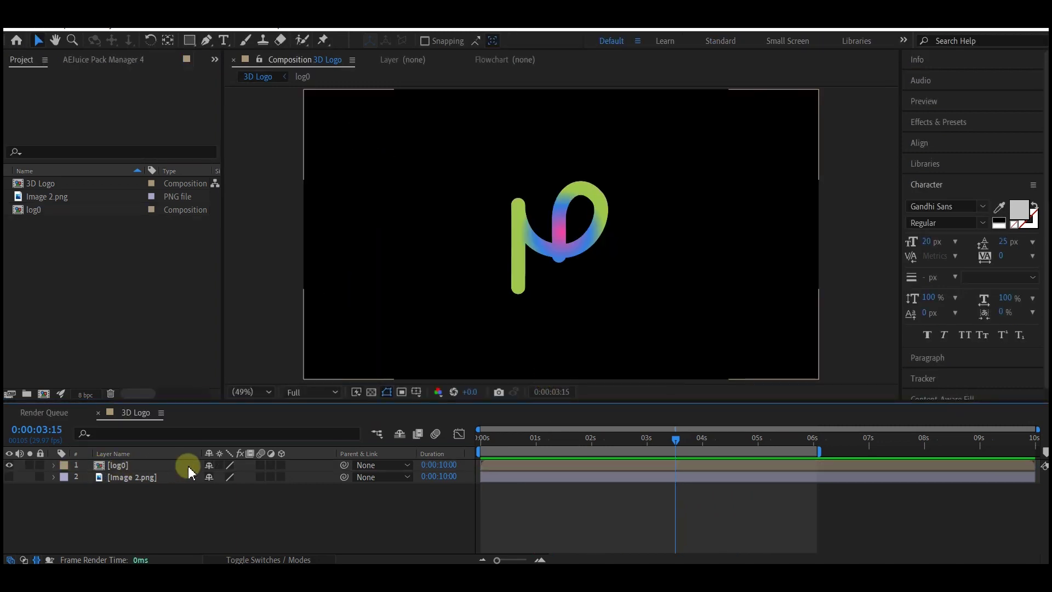
{"action": "left_click", "coordinate": [282, 465]}
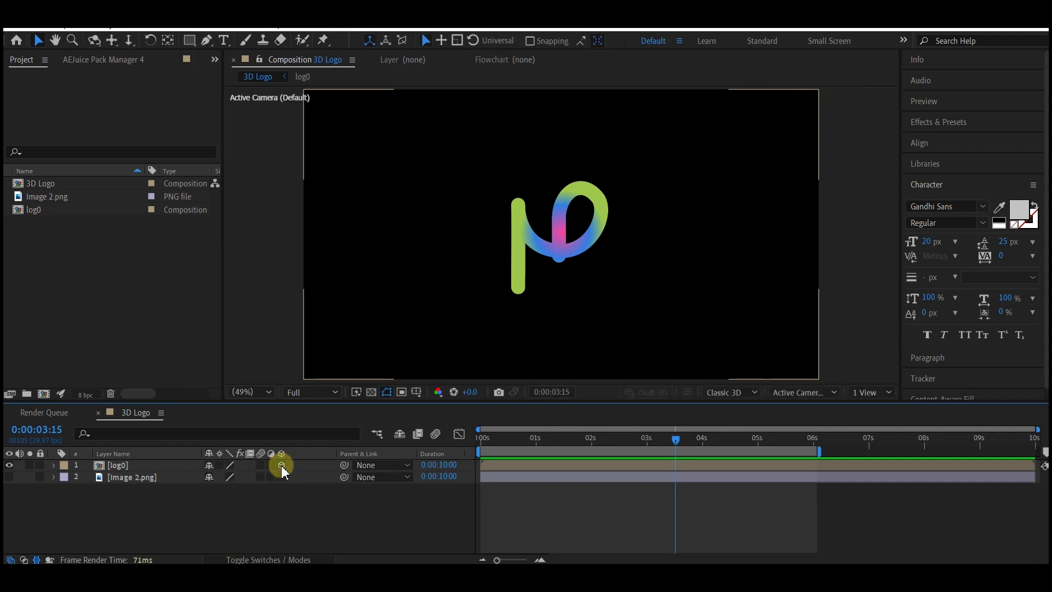
Separate the logo layer's Position dimensions and drive Z Position with the expression 'index'.
{"action": "left_click", "coordinate": [130, 465]}
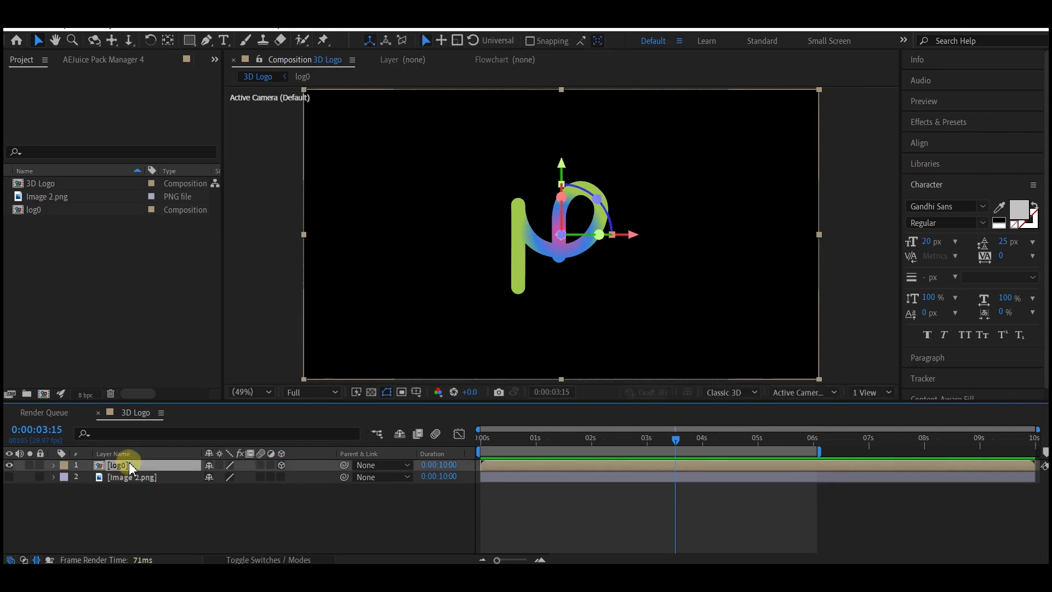
{"action": "key", "text": "p"}
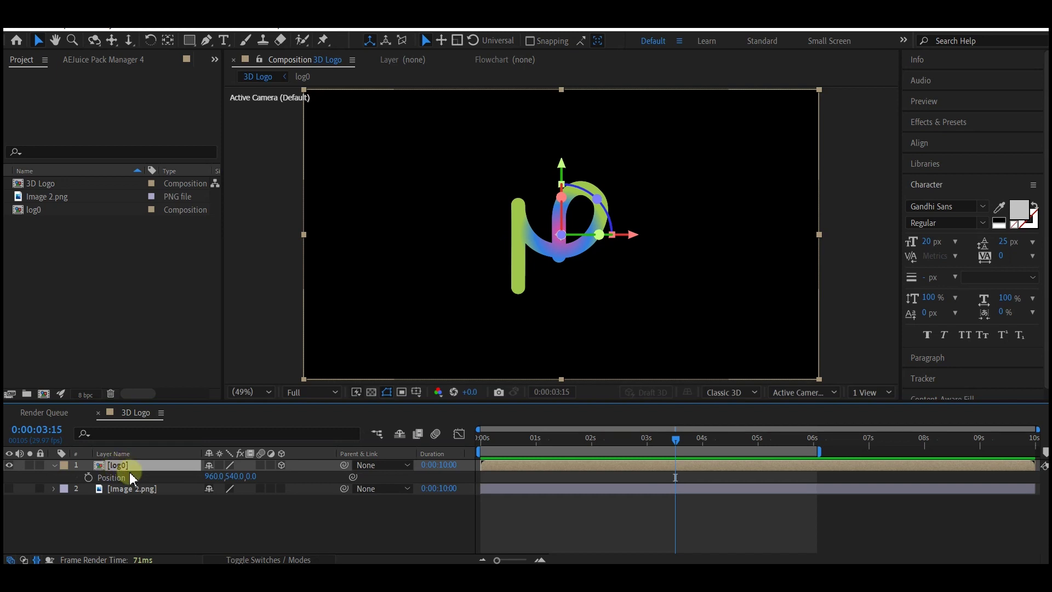
{"action": "right_click", "coordinate": [238, 476]}
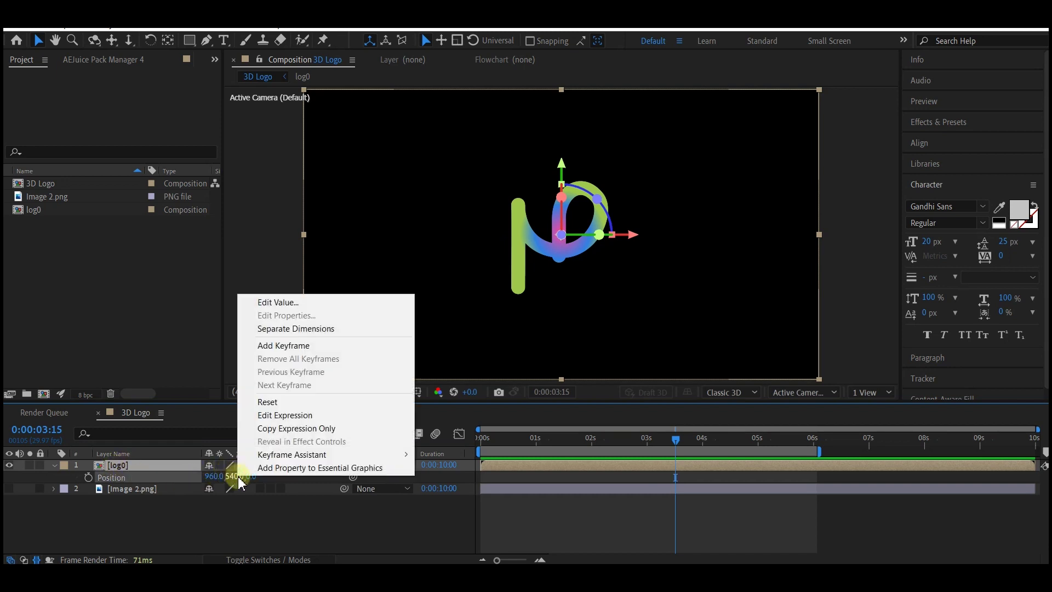
{"action": "left_click", "coordinate": [296, 329]}
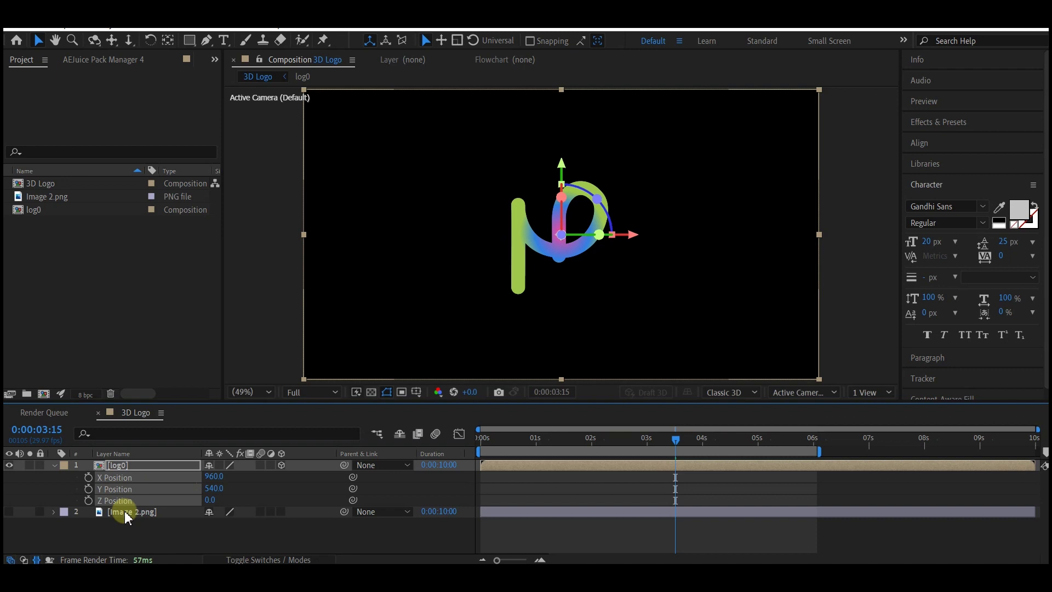
{"action": "left_click", "coordinate": [88, 500], "text": "alt"}
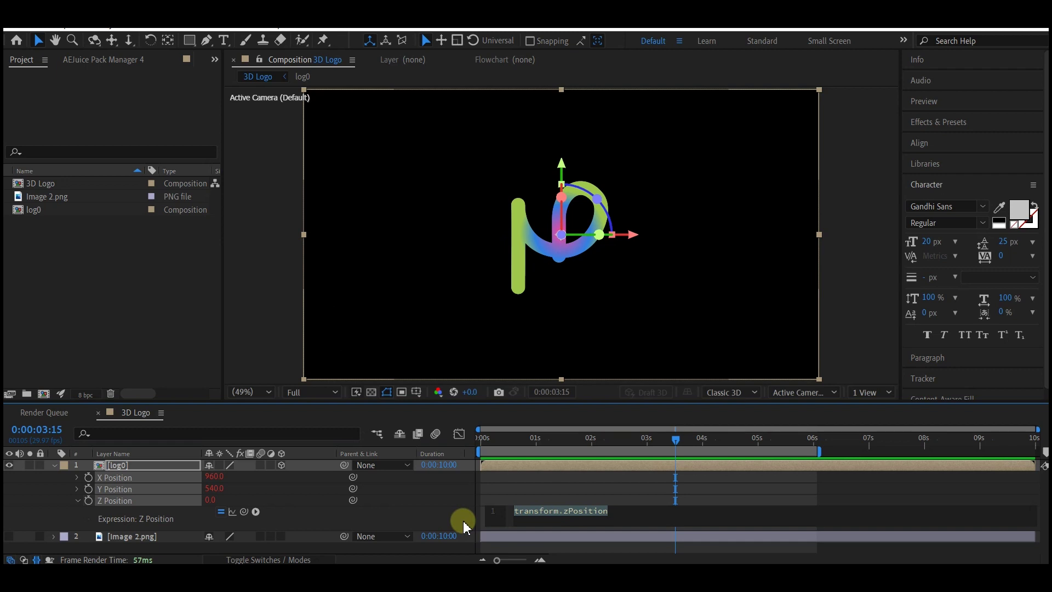
{"action": "type", "text": "index"}
{"action": "left_click", "coordinate": [492, 468]}
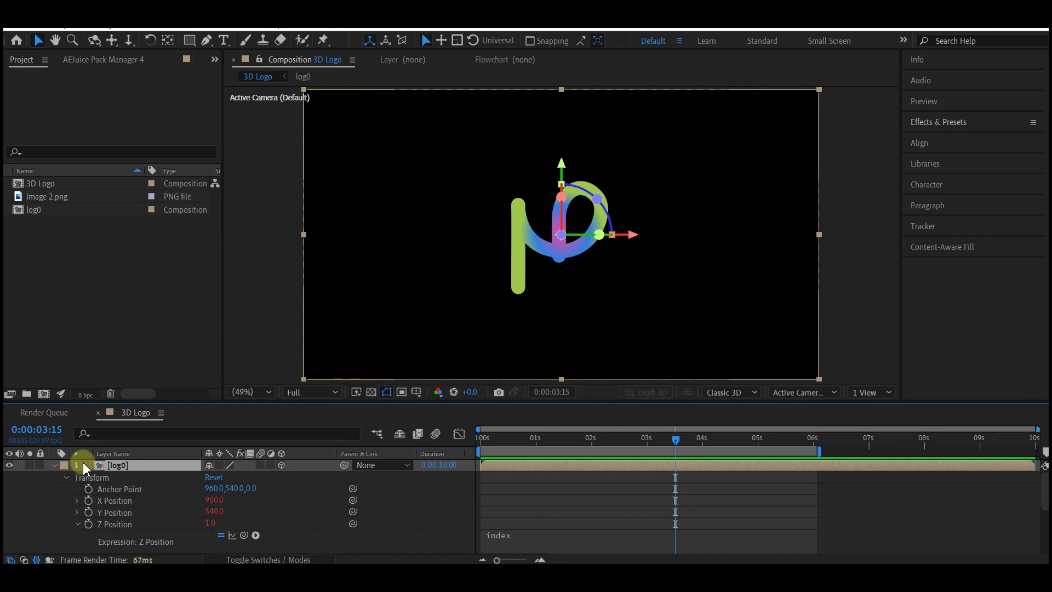
Duplicate the logo layer and apply Brightness & Contrast to the lower copy.
{"action": "left_click", "coordinate": [54, 465]}
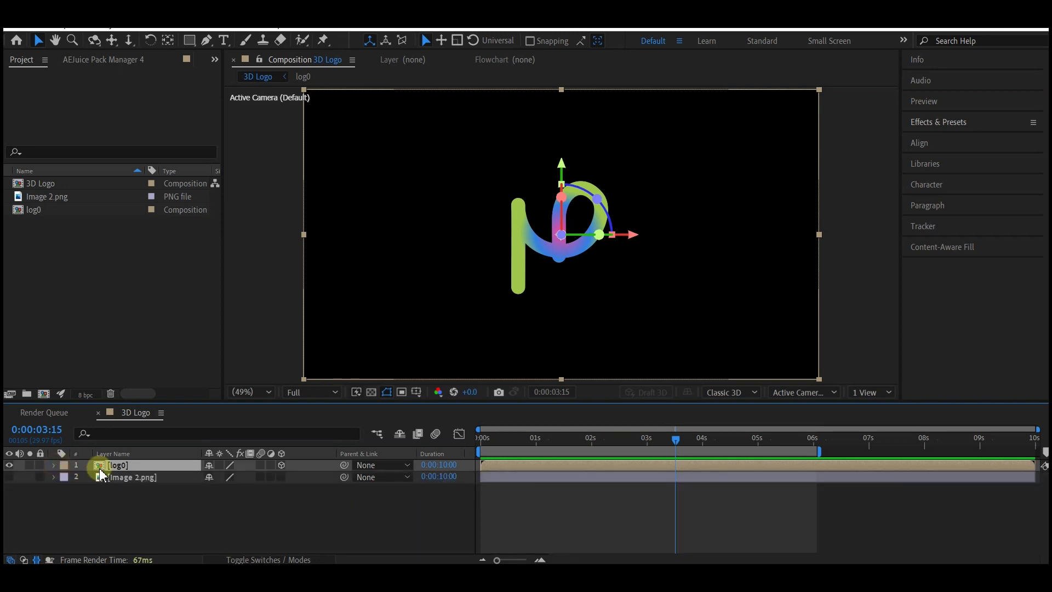
{"action": "key", "text": "ctrl+d"}
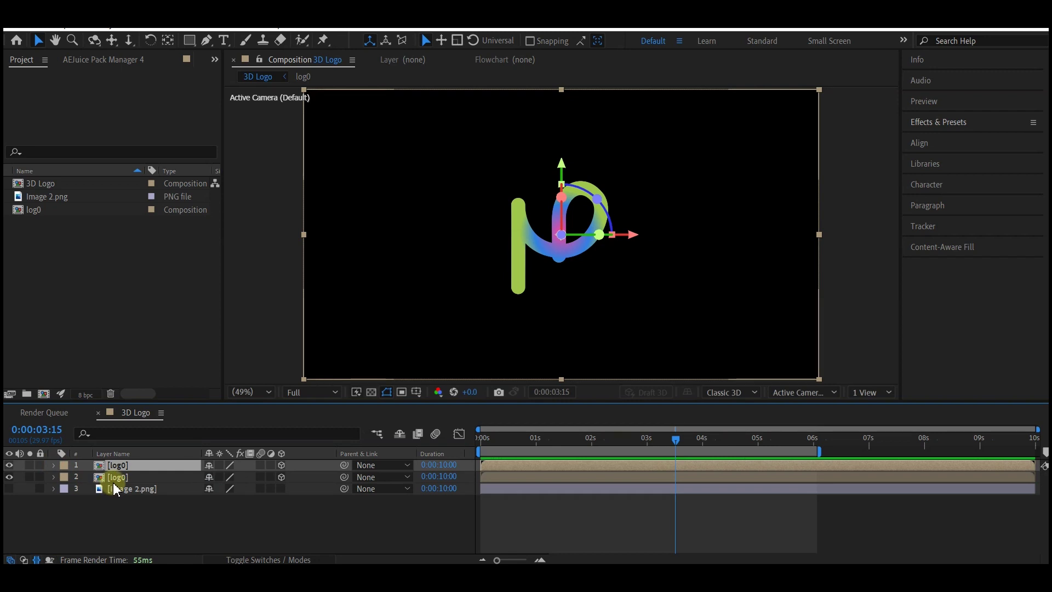
{"action": "left_click", "coordinate": [118, 477]}
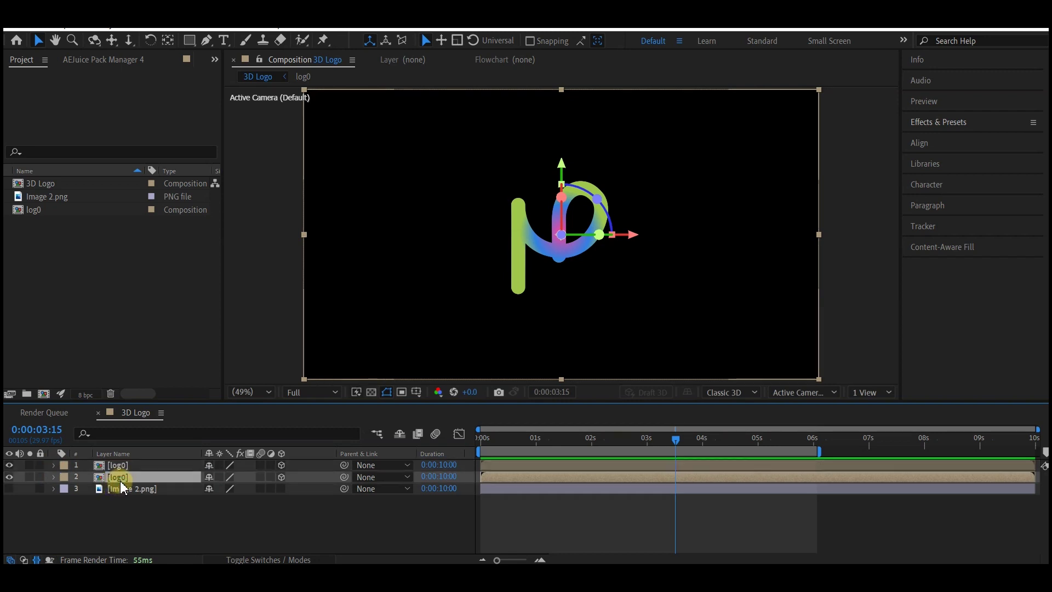
{"action": "left_click", "coordinate": [946, 123]}
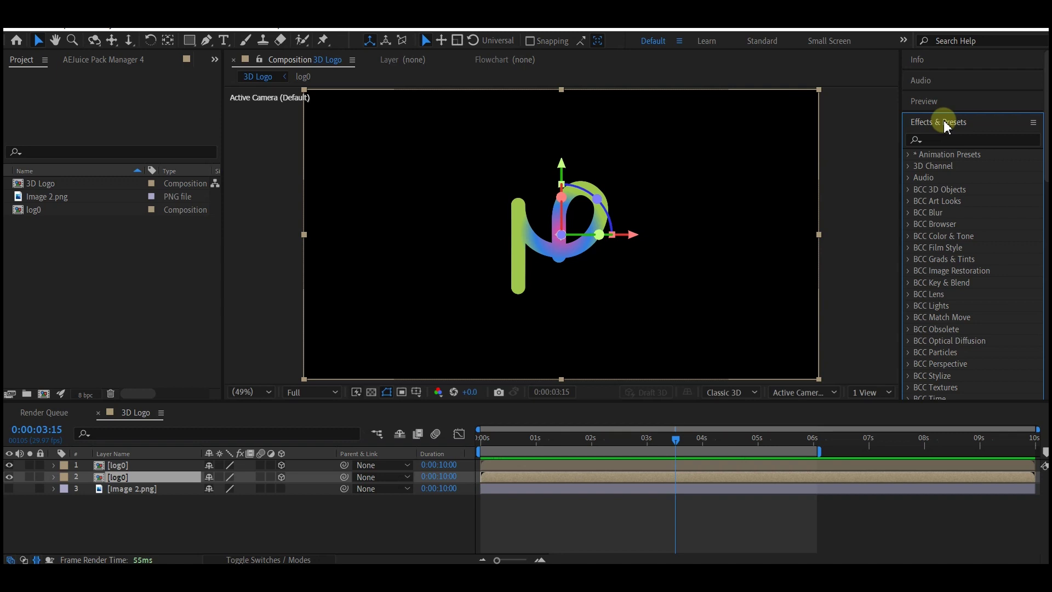
{"action": "left_click", "coordinate": [934, 139]}
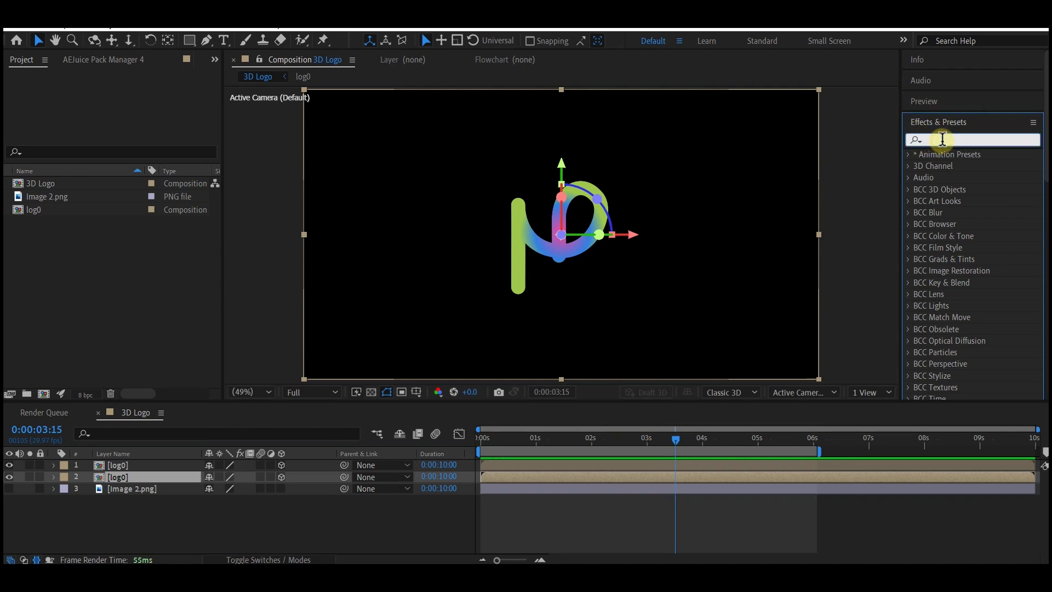
{"action": "type", "text": "bright"}
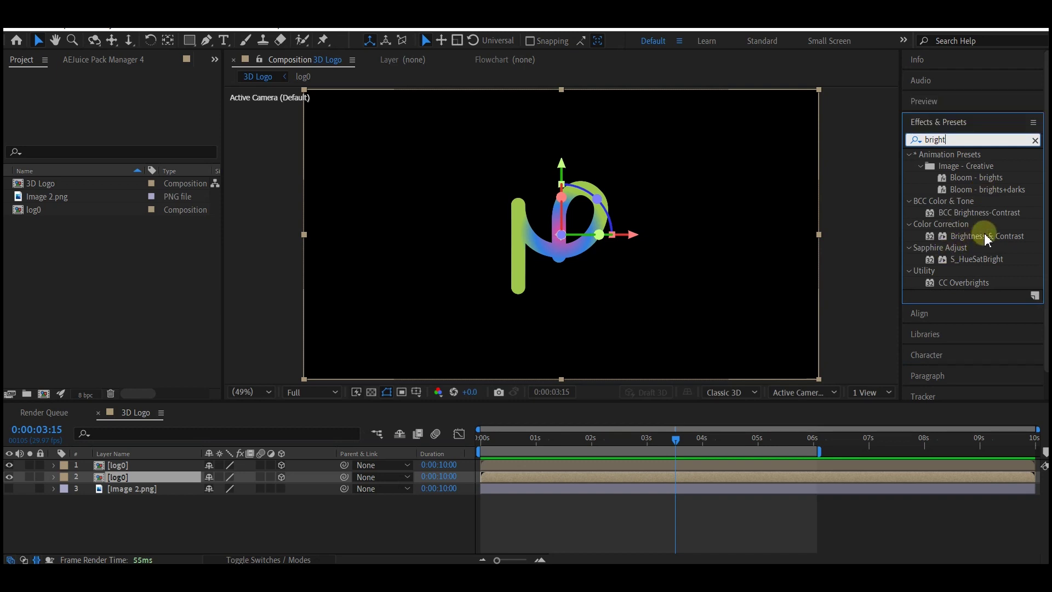
{"action": "left_click", "coordinate": [986, 237]}
{"action": "left_click_drag", "start_coordinate": [987, 240], "coordinate": [135, 477]}
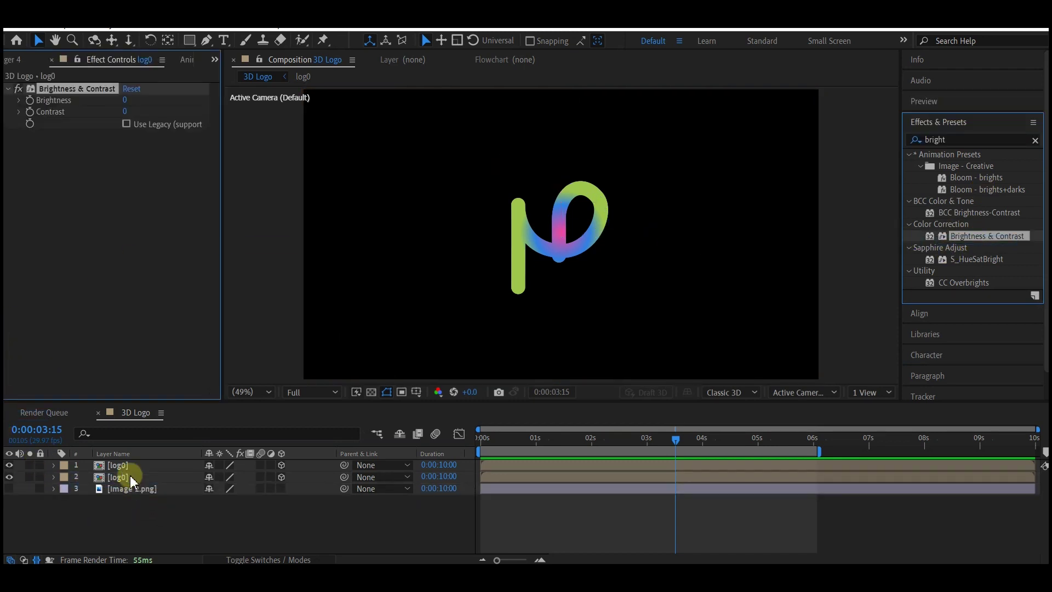
With the top copy hidden, lower the copy's Brightness to -35, then show the top layer again.
{"action": "left_click", "coordinate": [9, 476]}
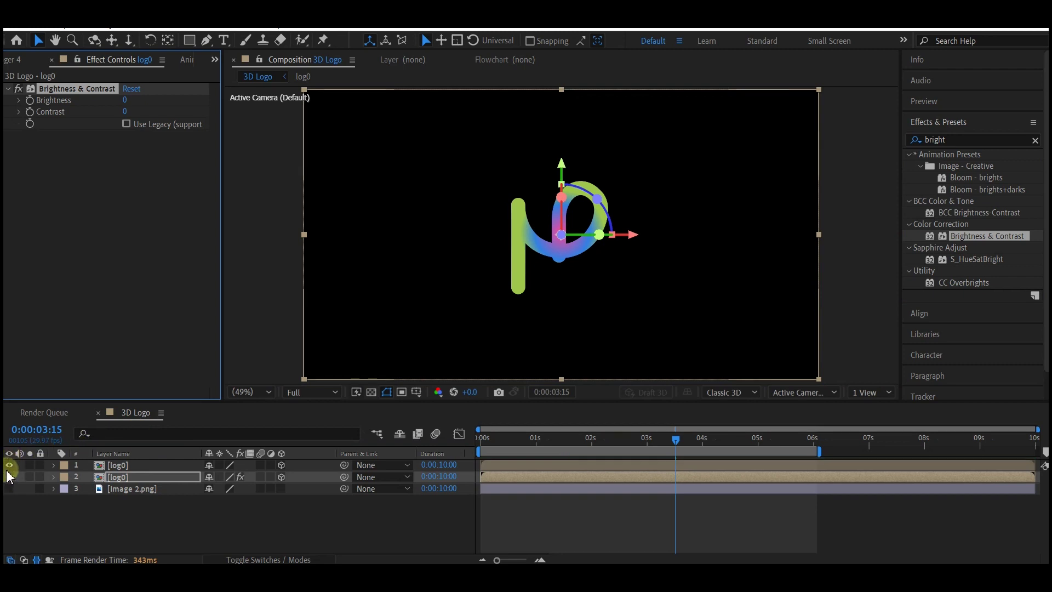
{"action": "left_click", "coordinate": [9, 465]}
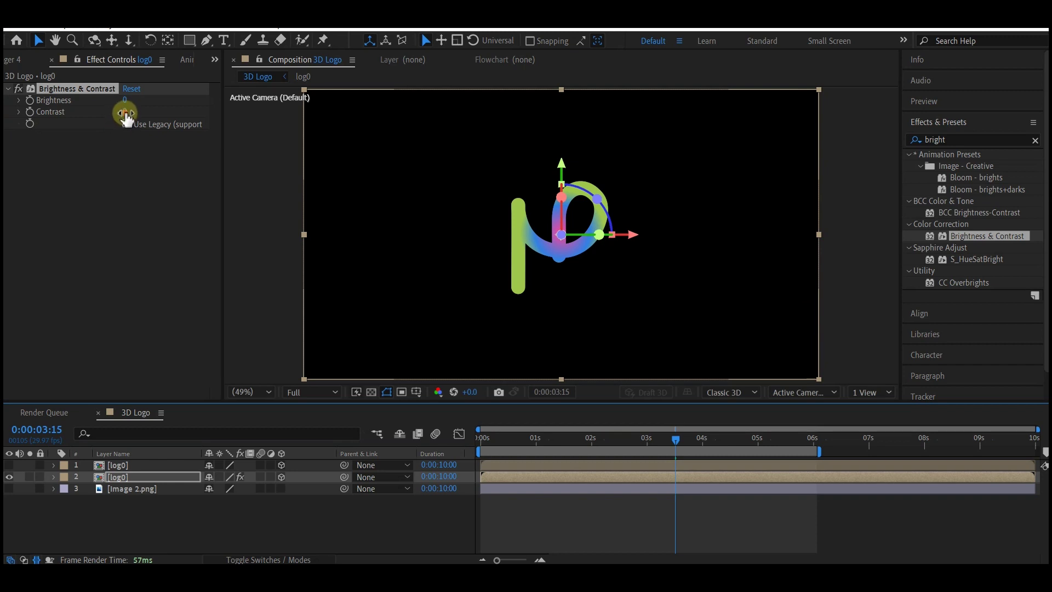
{"action": "left_click_drag", "start_coordinate": [125, 113], "coordinate": [104, 114]}
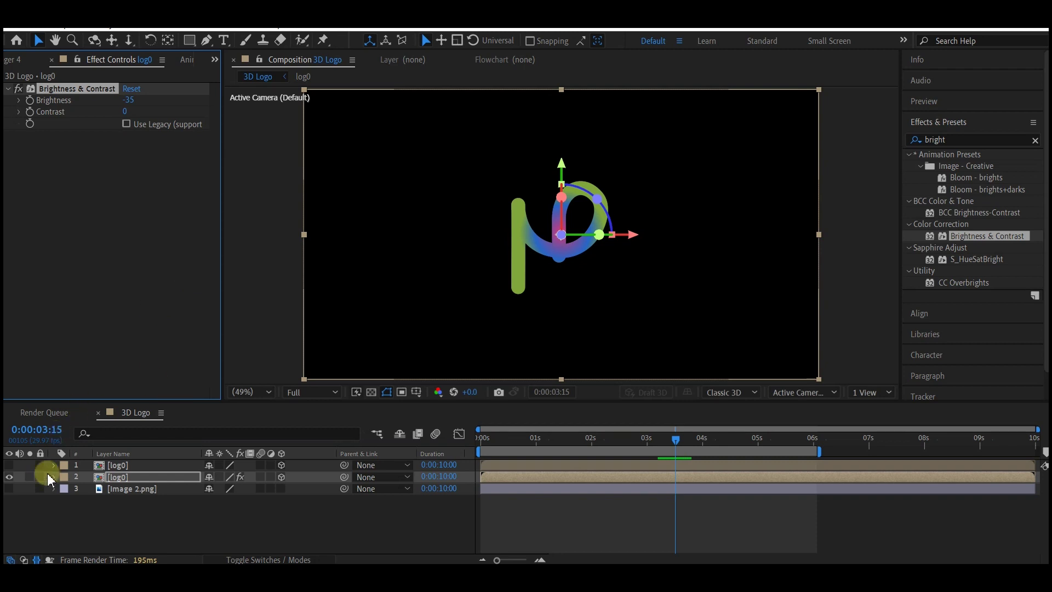
{"action": "left_click", "coordinate": [11, 470]}
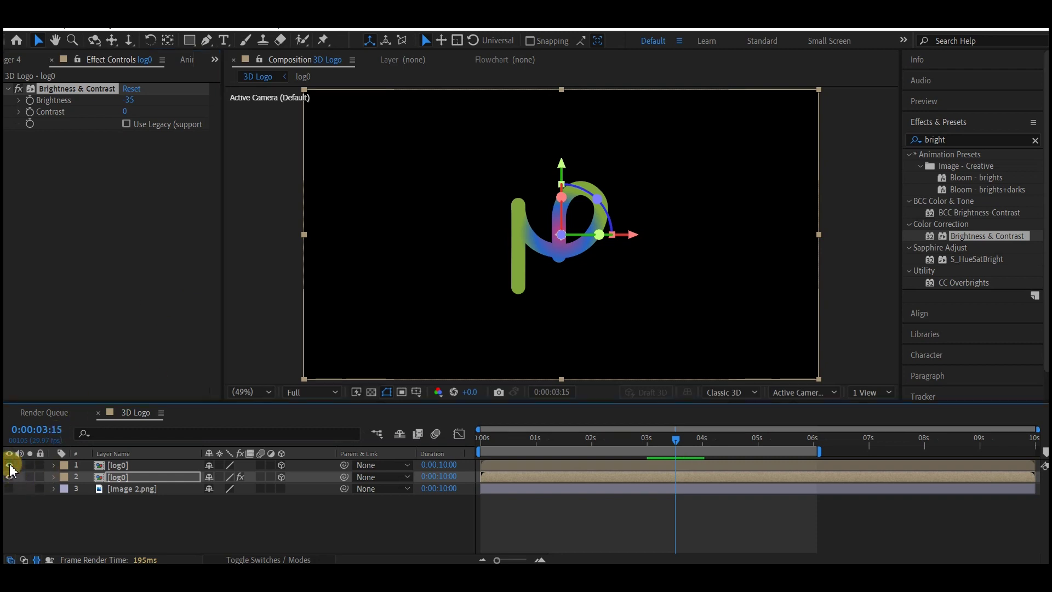
{"action": "left_click", "coordinate": [121, 477]}
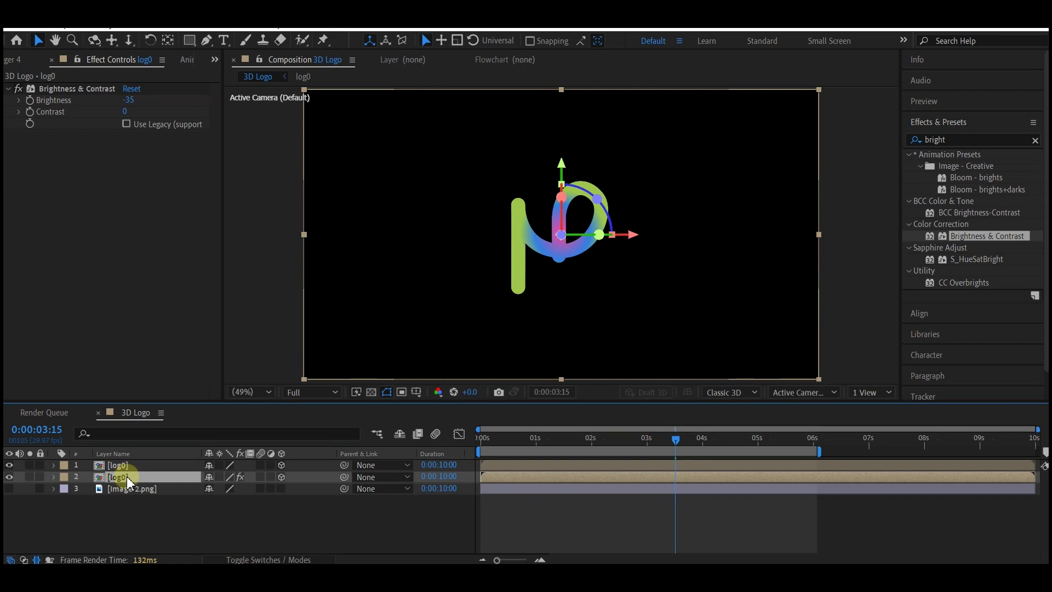
Duplicate the darkened logo into about 31 stacked copies and remove the effect from the top one.
{"action": "key", "text": "ctrl+d"}
{"action": "key", "text": "ctrl+d"}
{"action": "key", "text": "ctrl+d"}
{"action": "key", "text": "ctrl+d"}
{"action": "key", "text": "ctrl+d"}
{"action": "key", "text": "ctrl+d"}
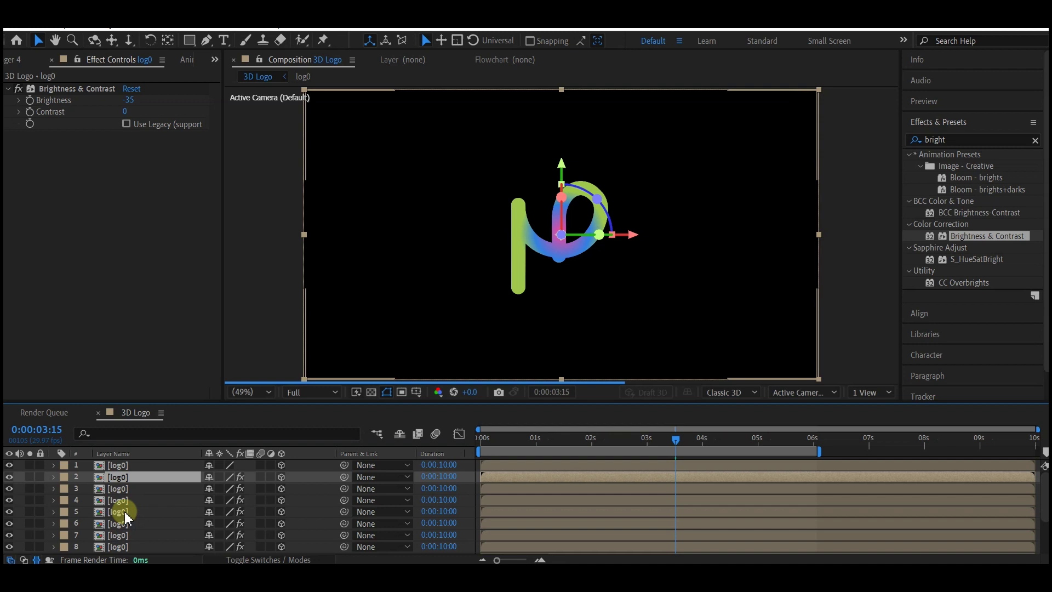
{"action": "scroll", "coordinate": [125, 509], "scroll_direction": "down", "scroll_amount": 6}
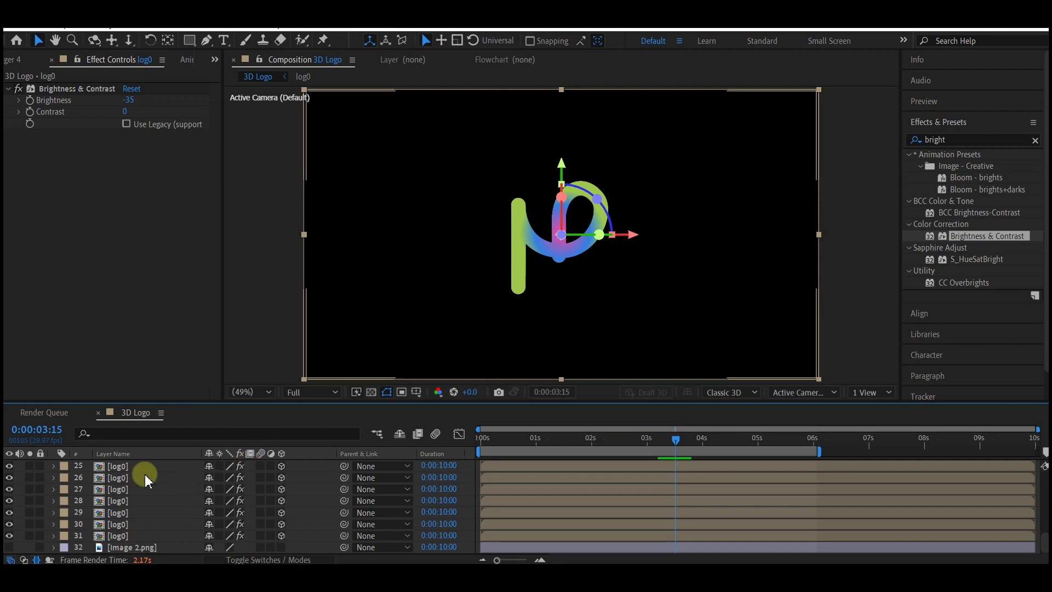
{"action": "scroll", "coordinate": [118, 507], "scroll_direction": "up", "scroll_amount": 6}
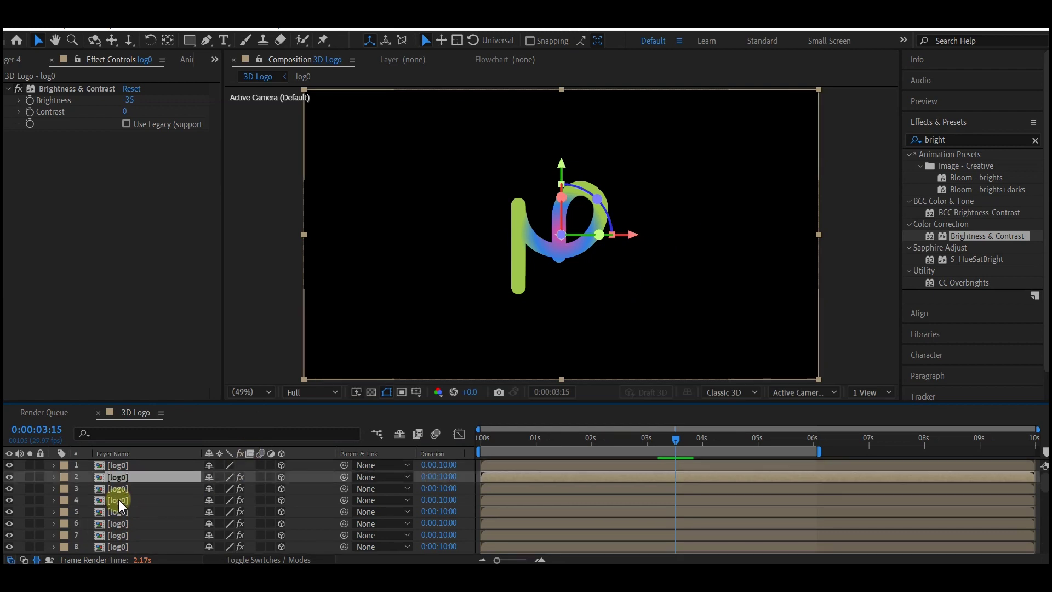
{"action": "key", "text": "ctrl+z"}
Add a new 50mm camera, Camera 1, to the composition.
{"action": "right_click", "coordinate": [23, 491]}
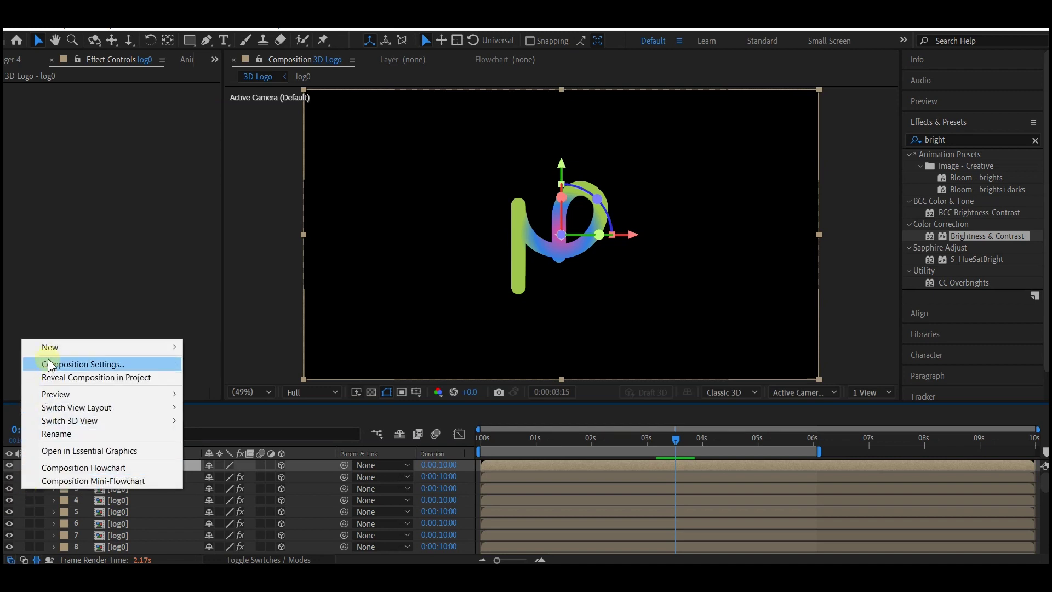
{"action": "mouse_move", "coordinate": [60, 350]}
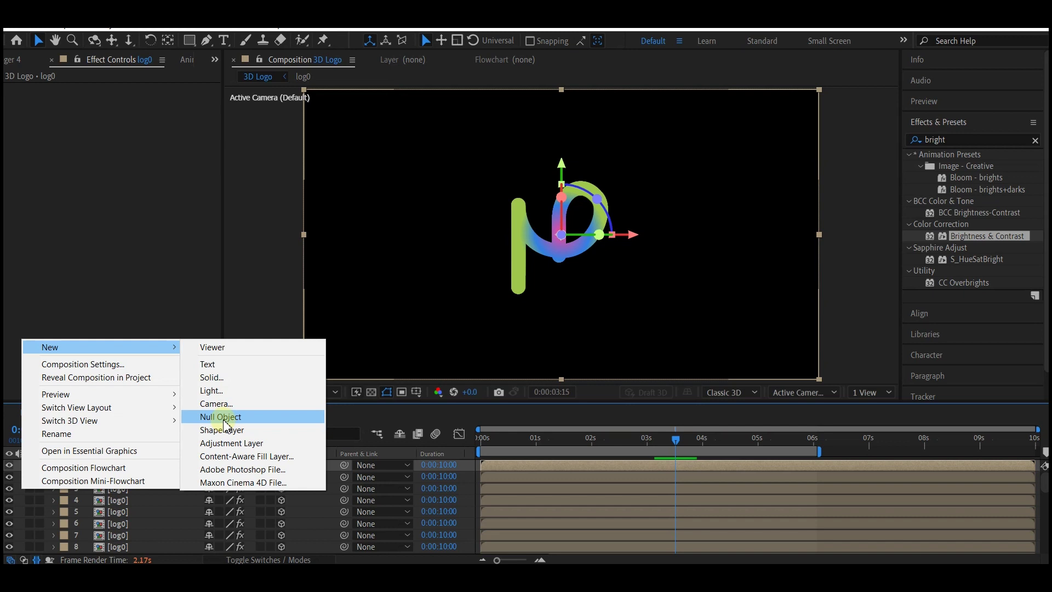
{"action": "left_click", "coordinate": [226, 405]}
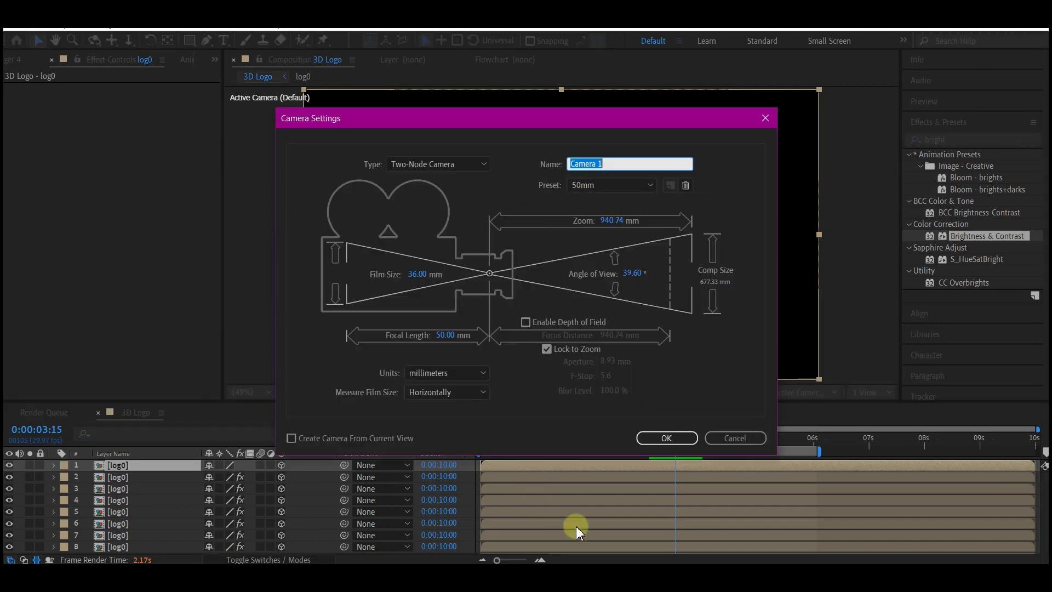
{"action": "left_click", "coordinate": [666, 437]}
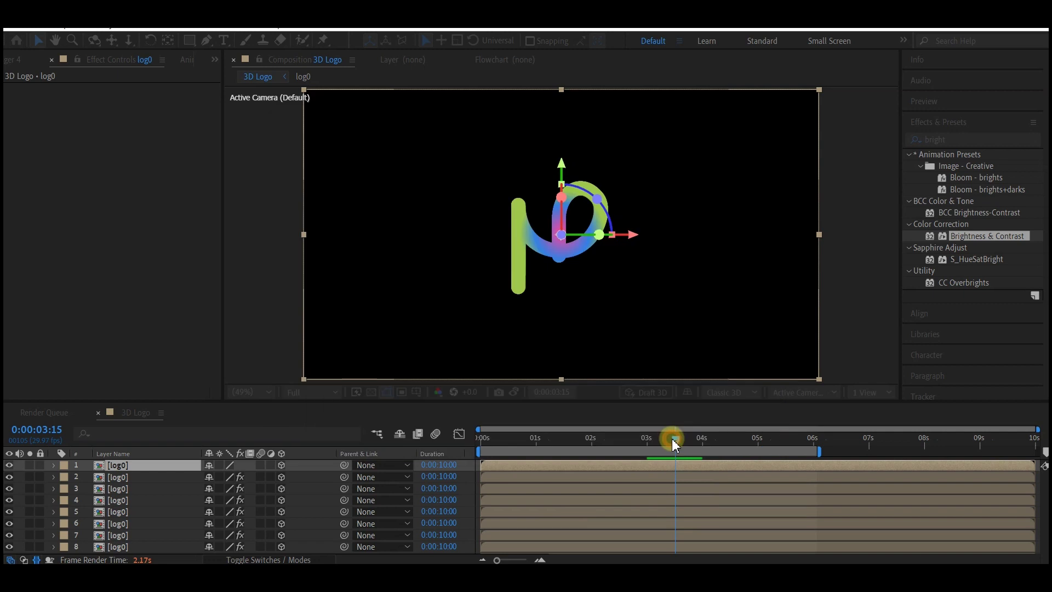
Add a 3D null named 'camera control' and parent Camera 1 to it.
{"action": "right_click", "coordinate": [21, 483]}
{"action": "mouse_move", "coordinate": [47, 342]}
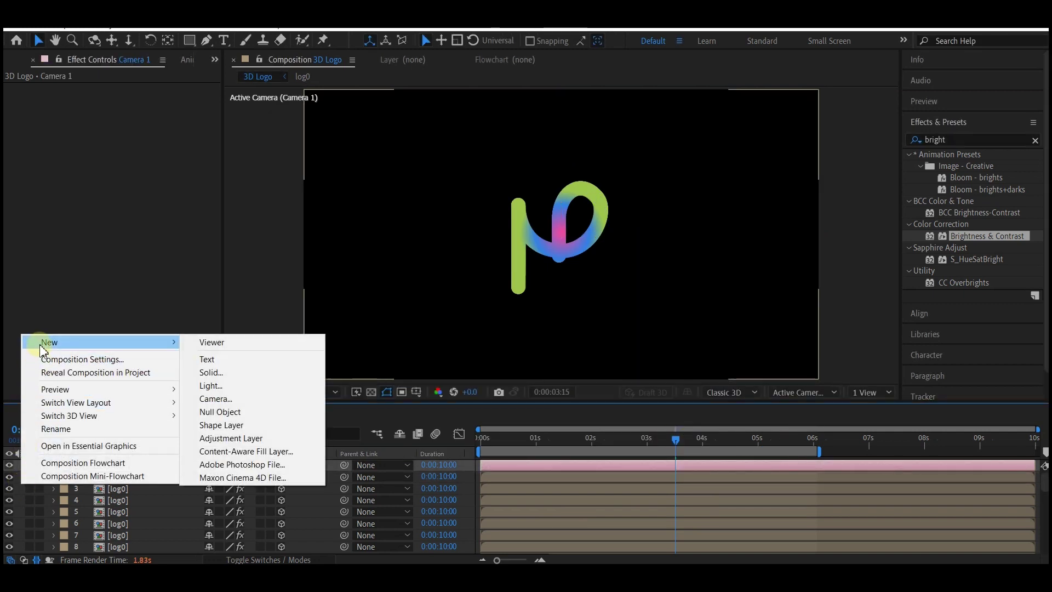
{"action": "left_click", "coordinate": [229, 411]}
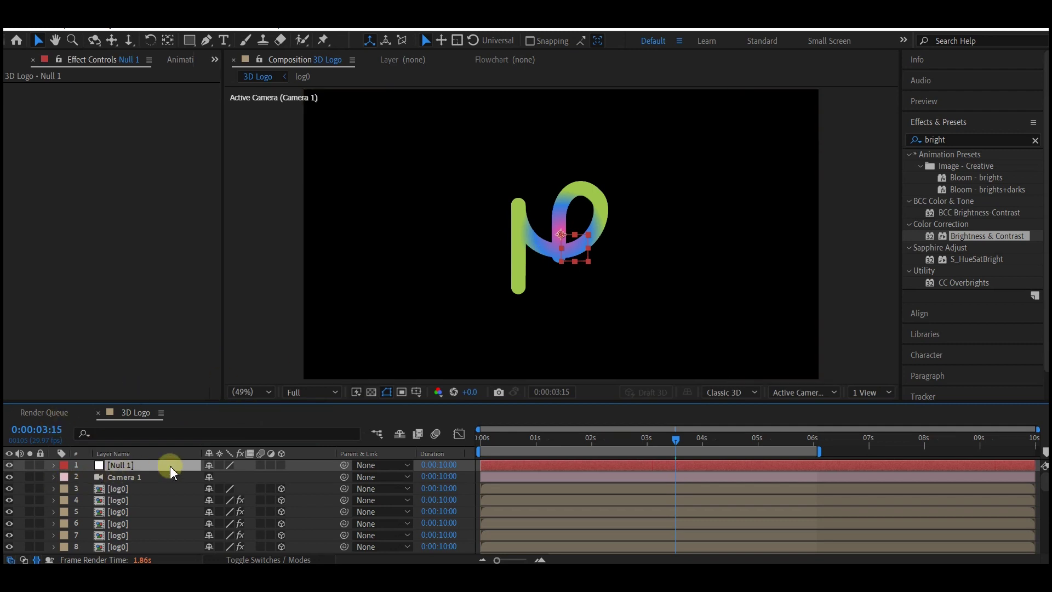
{"action": "left_click", "coordinate": [282, 465]}
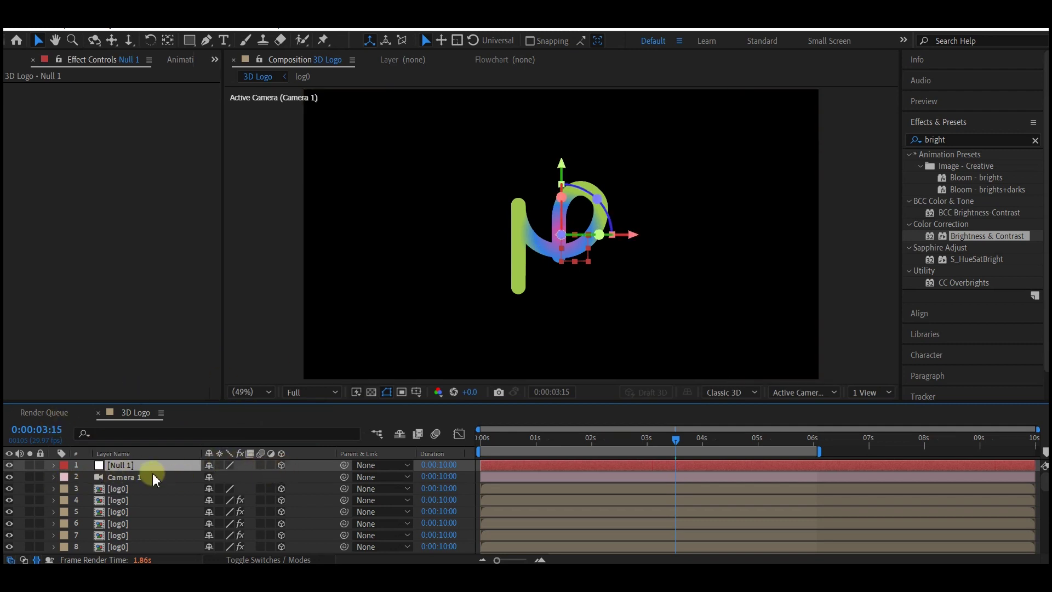
{"action": "type", "text": "camera control"}
{"action": "key", "text": "Return"}
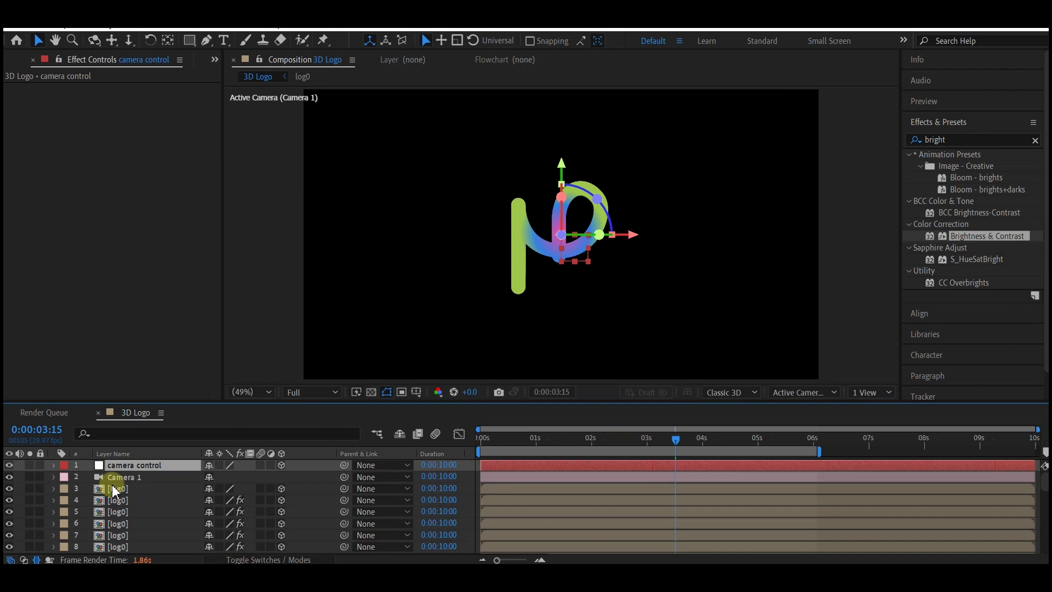
{"action": "left_click", "coordinate": [127, 479]}
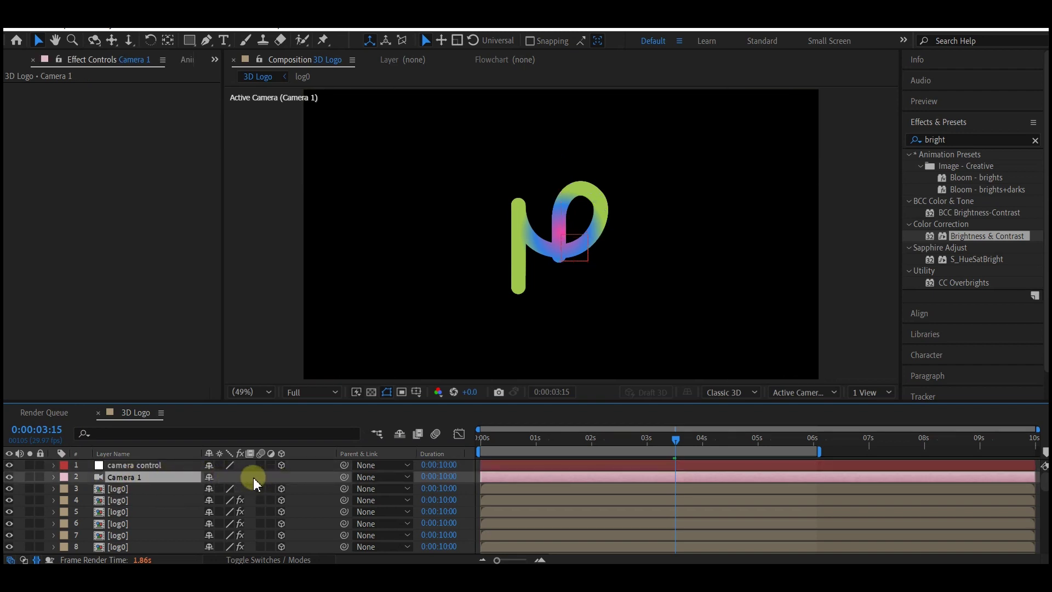
{"action": "left_click_drag", "start_coordinate": [344, 476], "coordinate": [136, 464]}
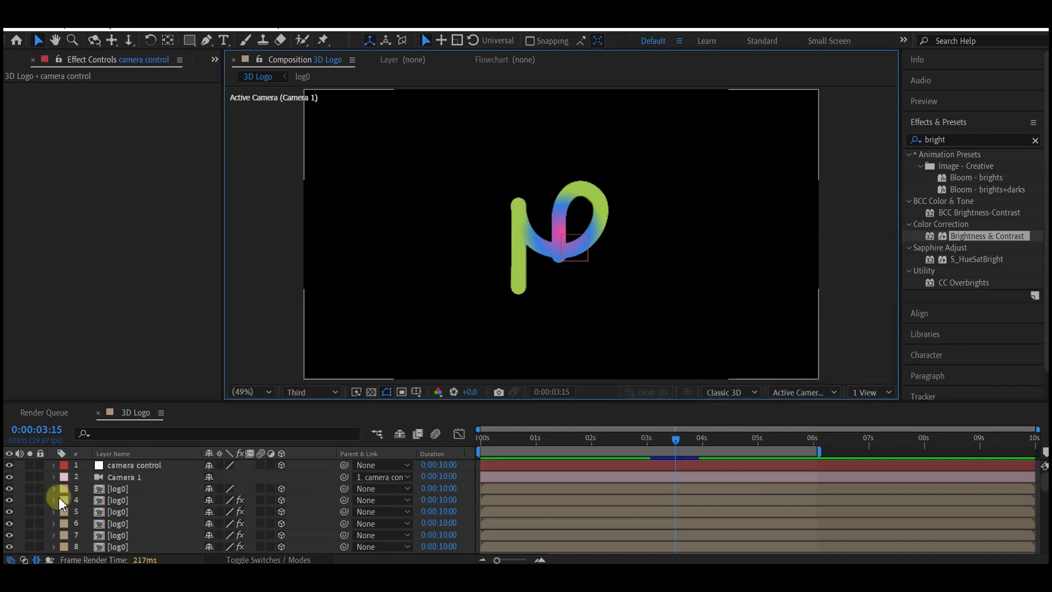
Set the camera control null's X Rotation to 25° and Y Rotation to -45°.
{"action": "left_click", "coordinate": [131, 465]}
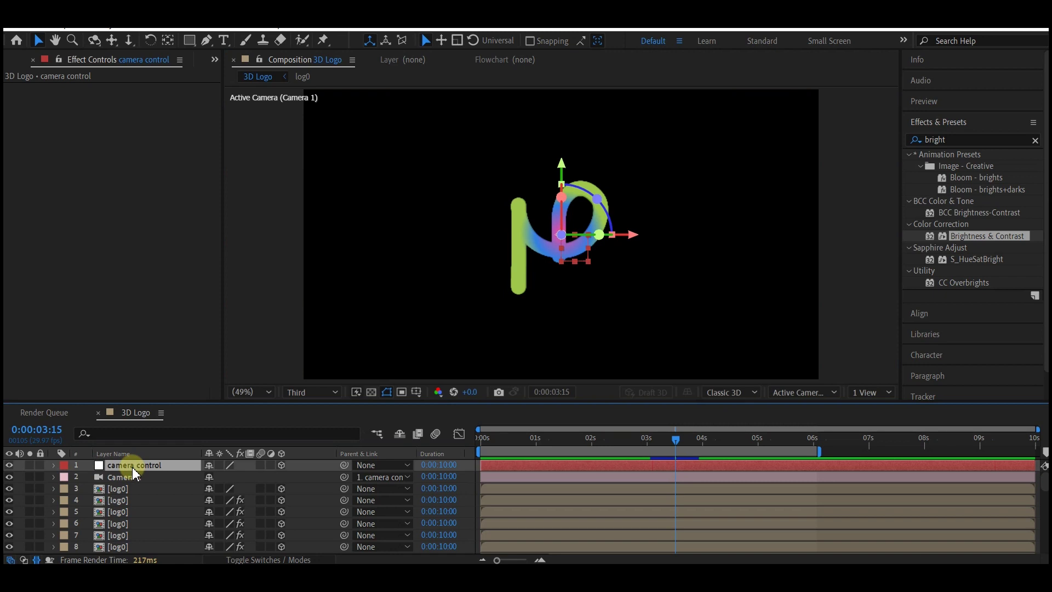
{"action": "key", "text": "r"}
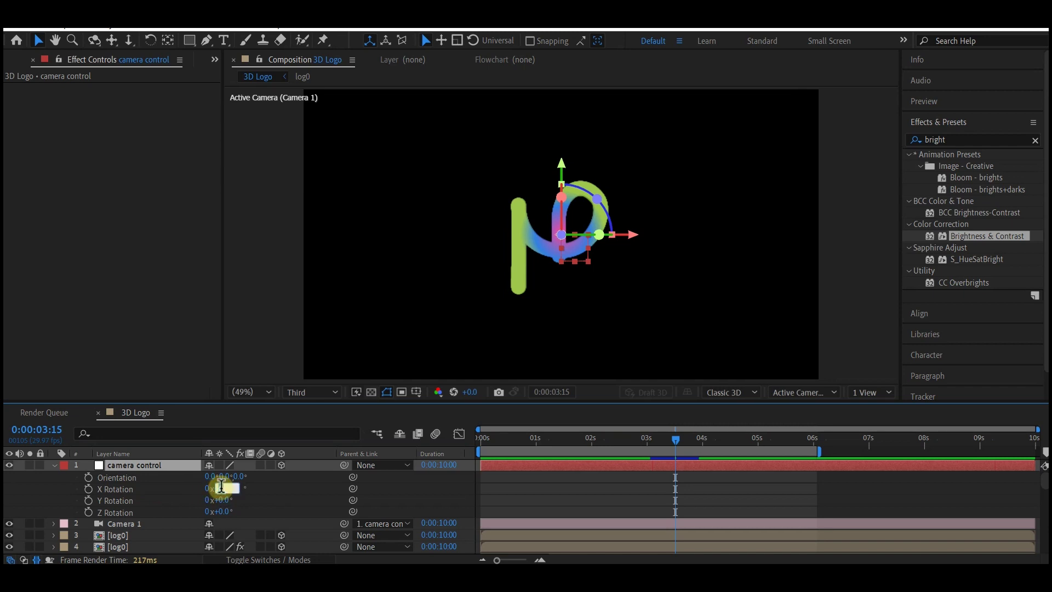
{"action": "type", "text": "25"}
{"action": "key", "text": "Return"}
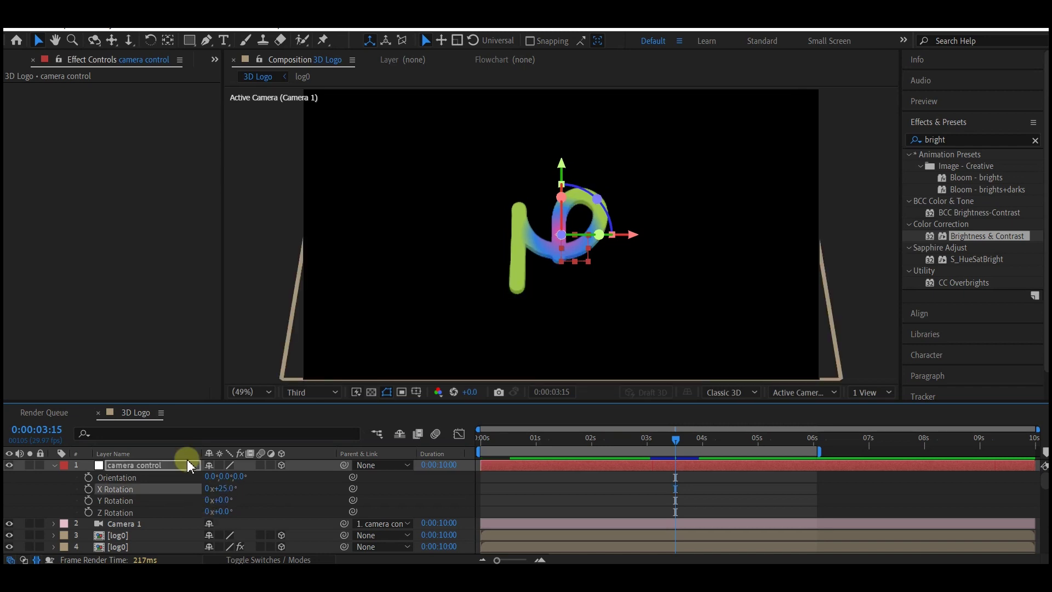
{"action": "left_click", "coordinate": [225, 500]}
{"action": "type", "text": "-45"}
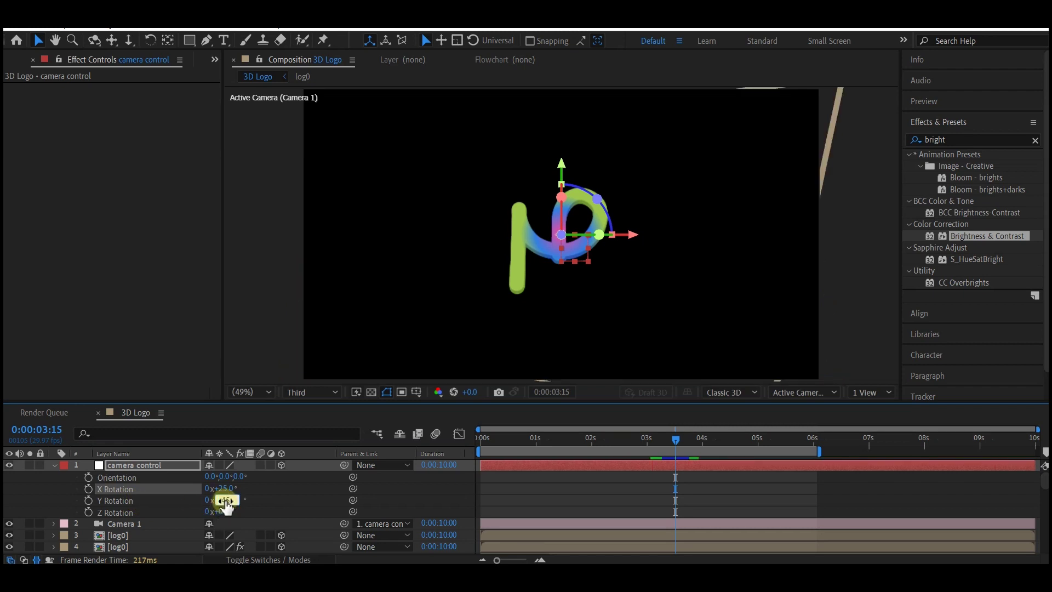
{"action": "key", "text": "Return"}
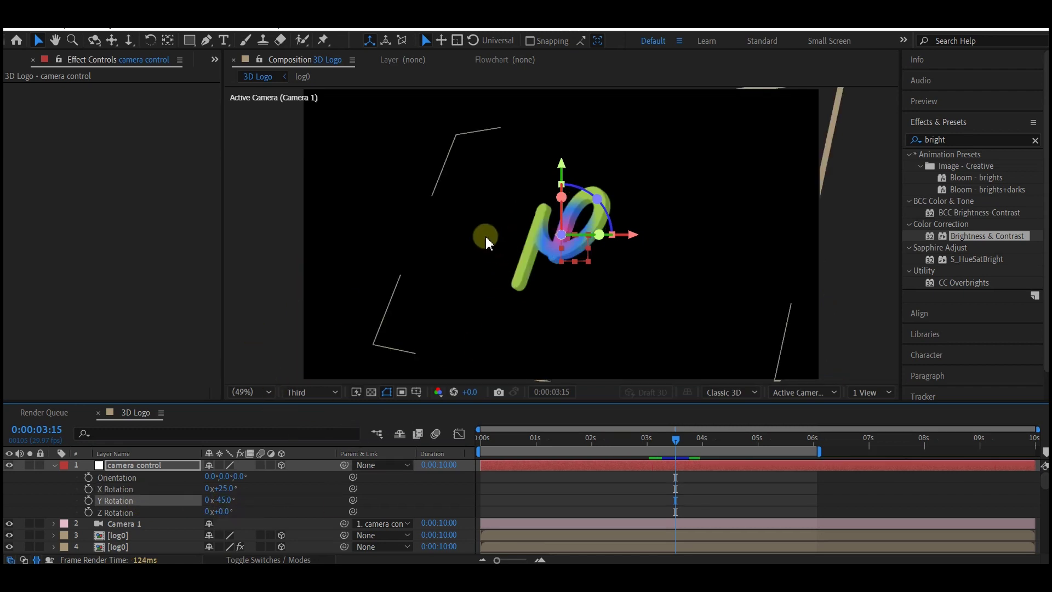
{"action": "left_click", "coordinate": [527, 261]}
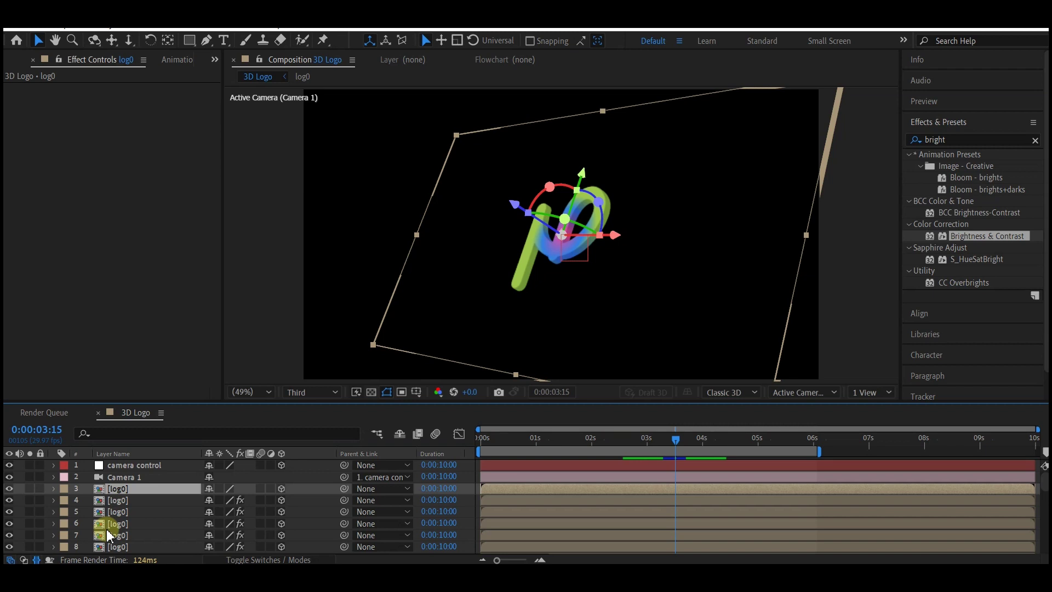
Mark log0 layers 27–31 as shy and enable Hide Shy Layers.
{"action": "left_click", "coordinate": [118, 500]}
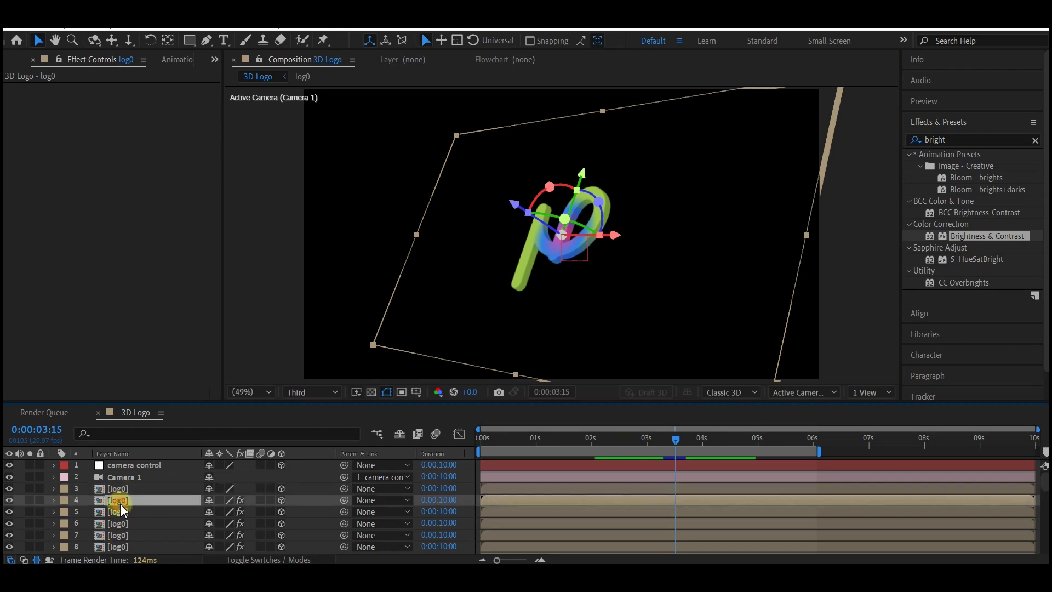
{"action": "scroll", "coordinate": [119, 520], "scroll_direction": "down", "scroll_amount": 8}
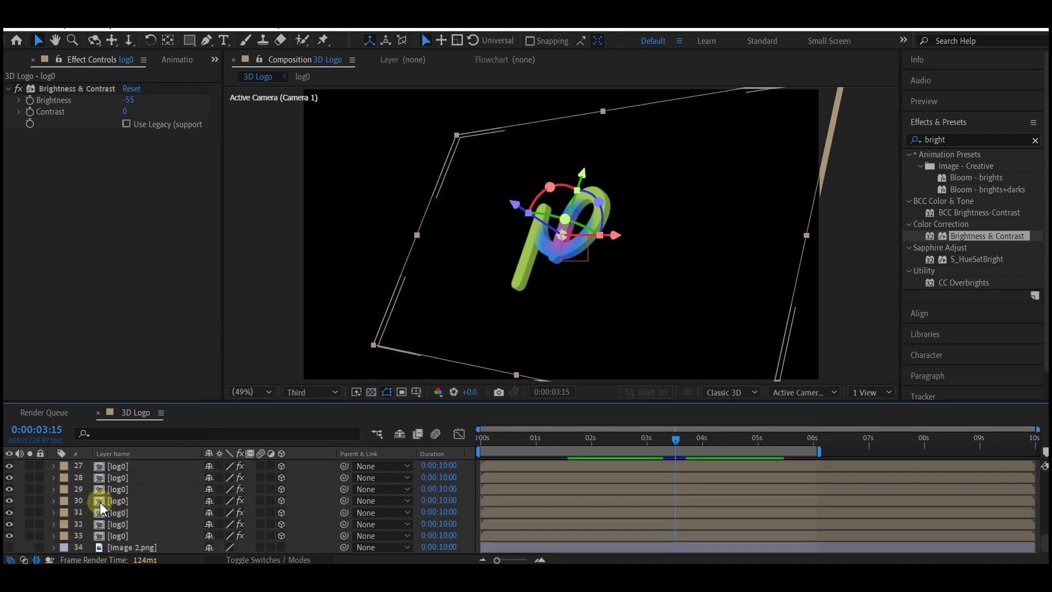
{"action": "left_click", "coordinate": [115, 513], "text": "shift"}
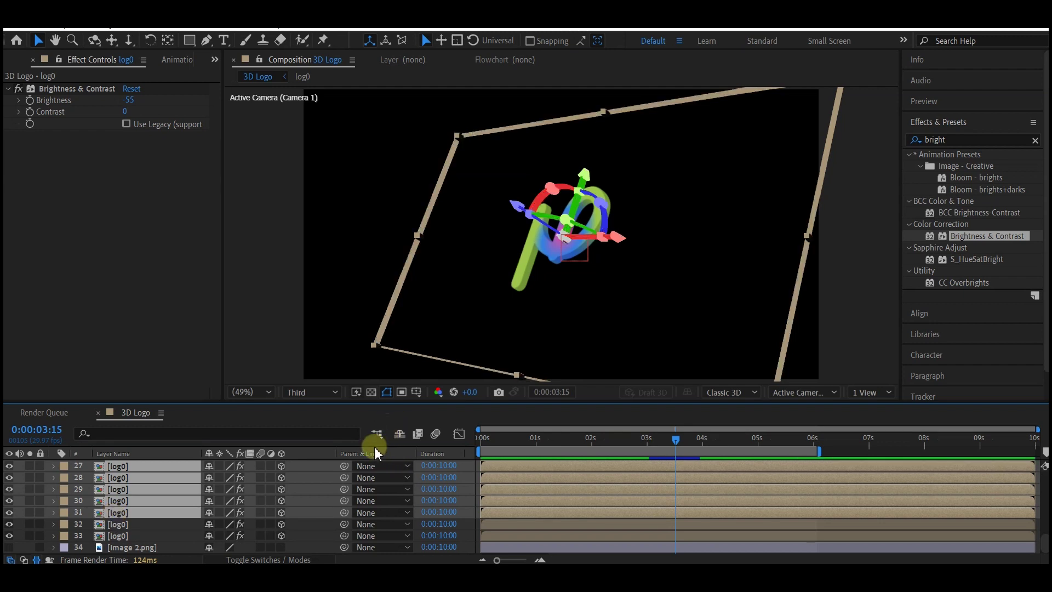
{"action": "left_click", "coordinate": [208, 479]}
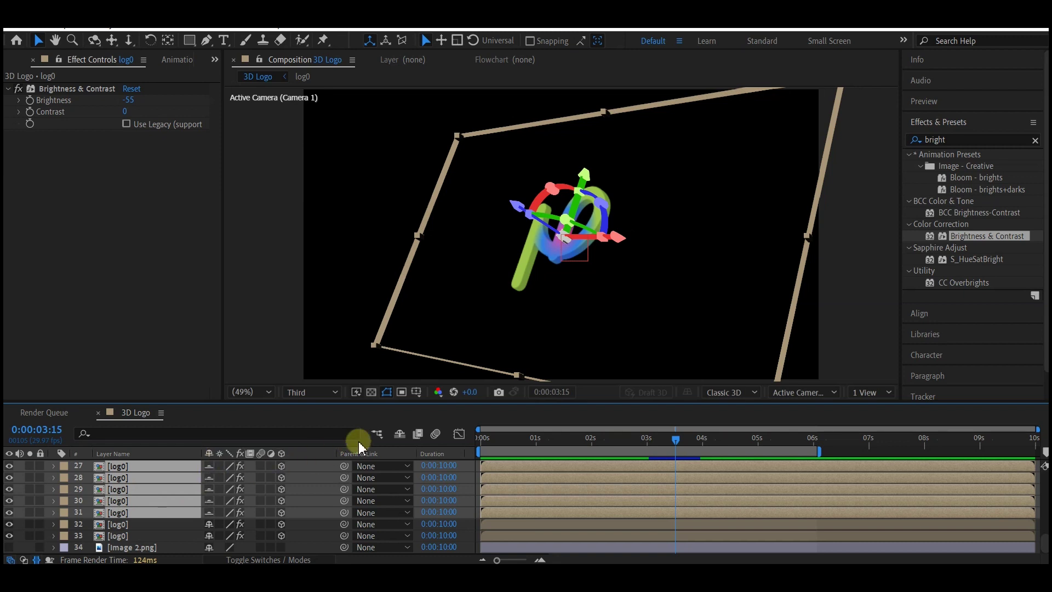
{"action": "left_click", "coordinate": [399, 434]}
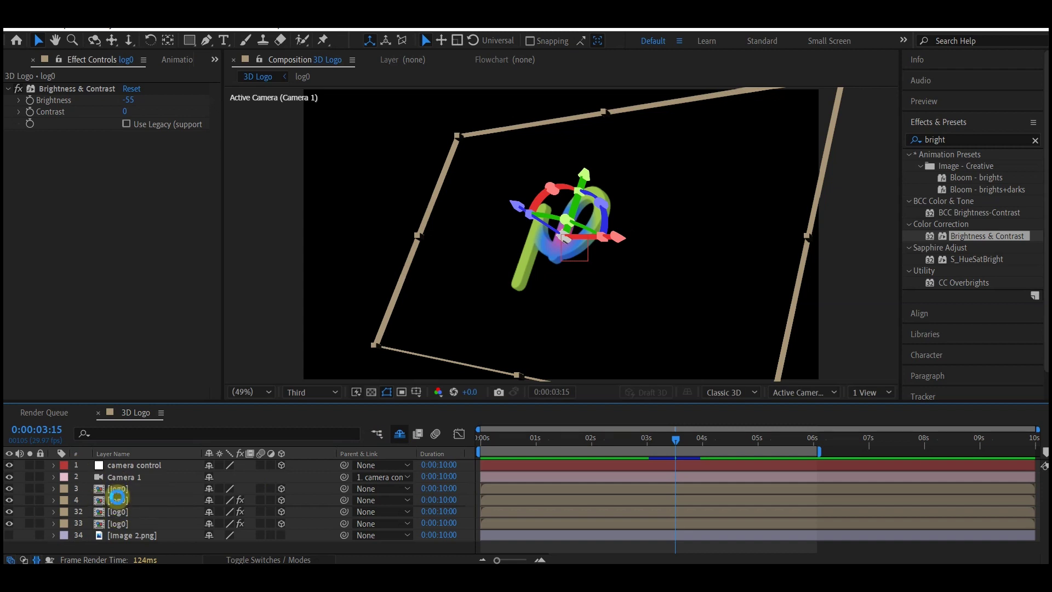
{"action": "right_click", "coordinate": [22, 528]}
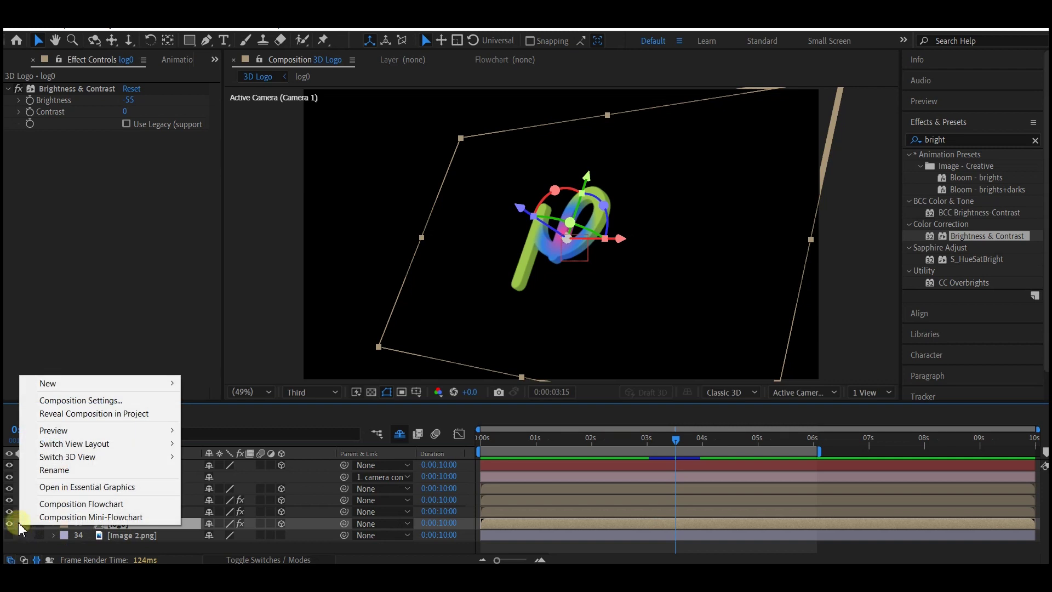
Create a white solid named 'bg' and move it below the log0 layers.
{"action": "mouse_move", "coordinate": [40, 383]}
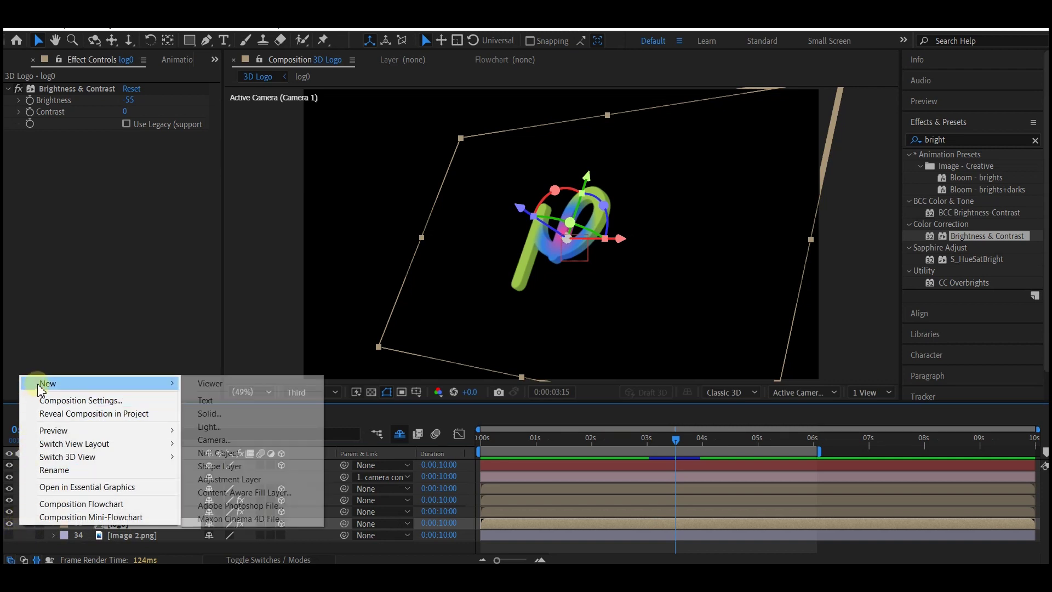
{"action": "left_click", "coordinate": [214, 414]}
{"action": "type", "text": "bg"}
{"action": "left_click", "coordinate": [567, 410]}
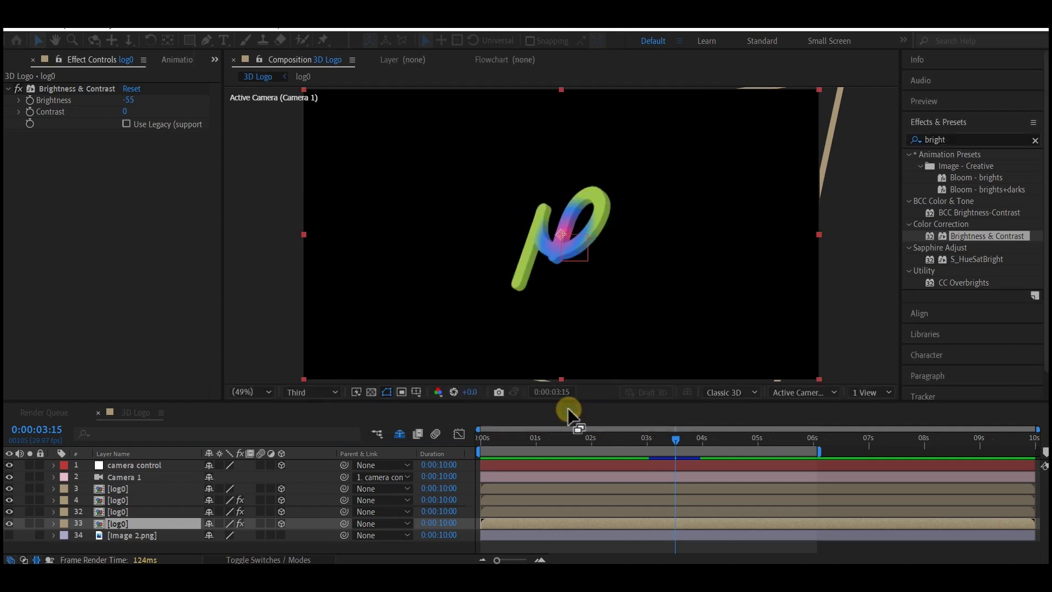
{"action": "left_click_drag", "start_coordinate": [138, 522], "coordinate": [145, 544]}
{"action": "left_click", "coordinate": [107, 511]}
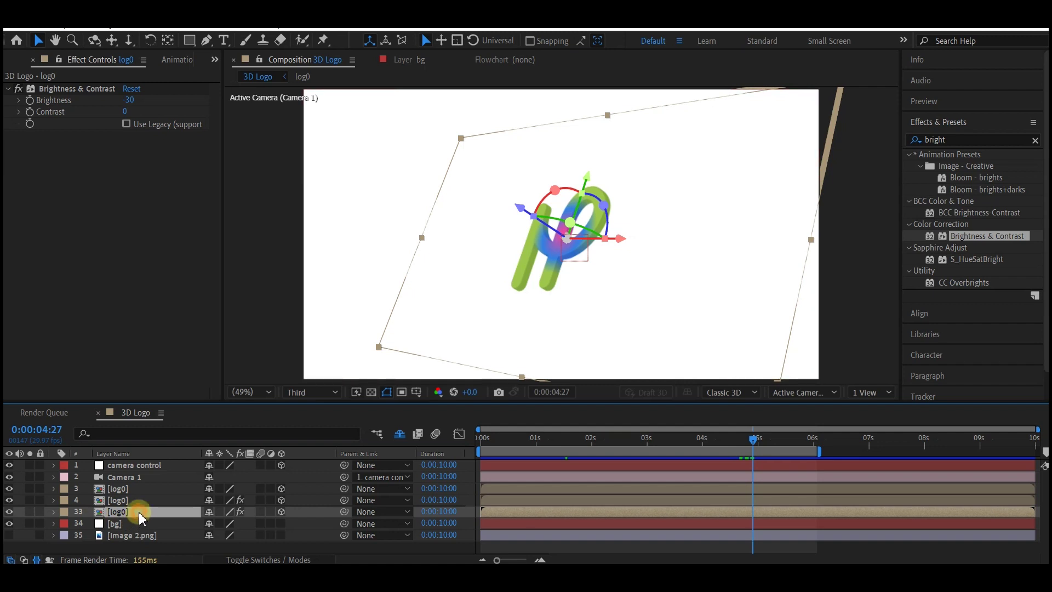
Apply the Drop Shadow effect to front log0 layer 33.
{"action": "left_click", "coordinate": [956, 141]}
{"action": "type", "text": "d"}
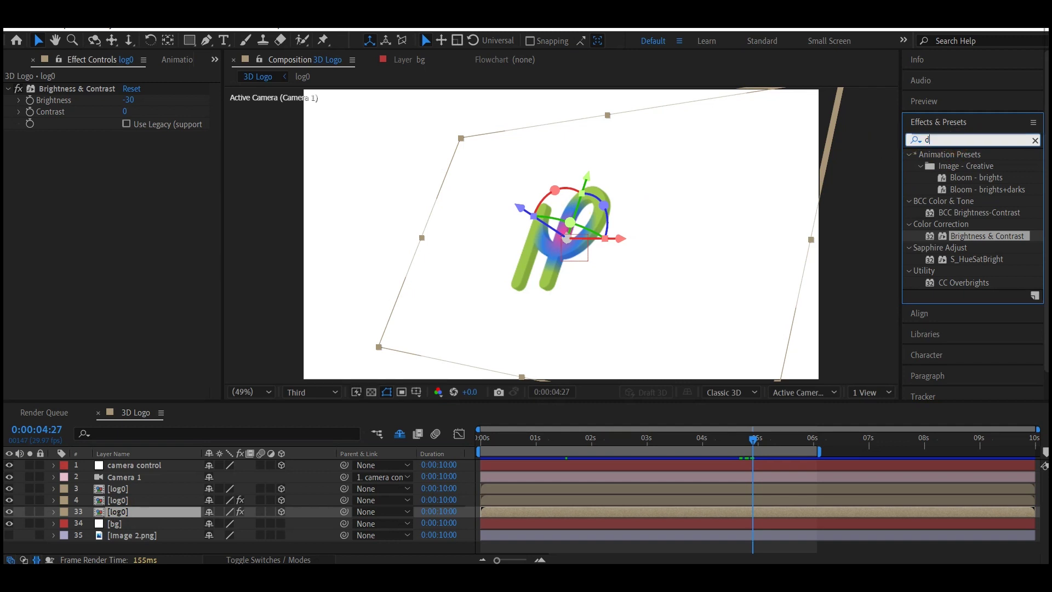
{"action": "type", "text": "rop sha"}
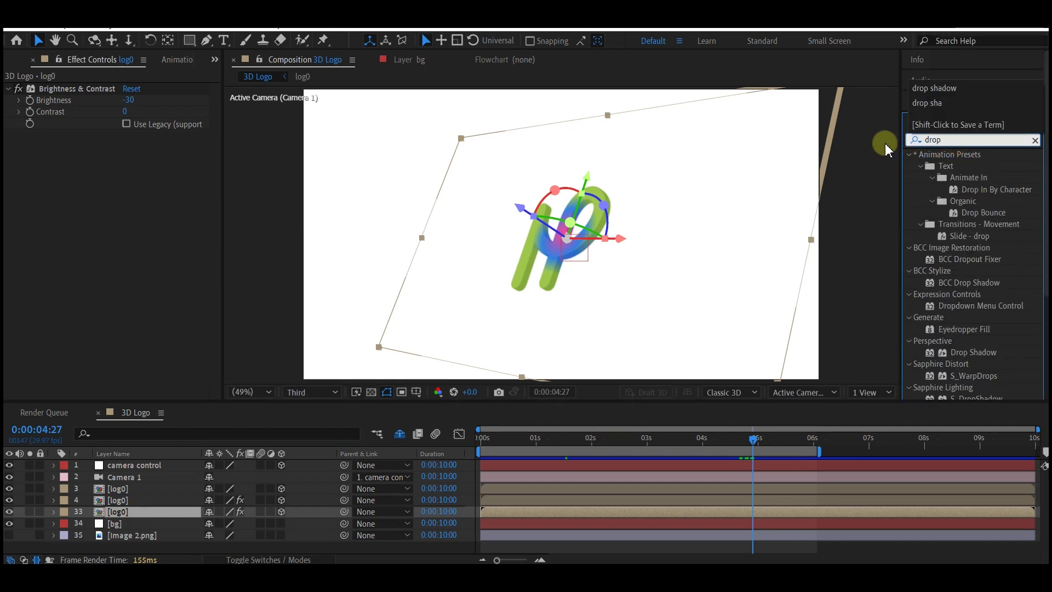
{"action": "left_click_drag", "start_coordinate": [973, 189], "coordinate": [115, 520]}
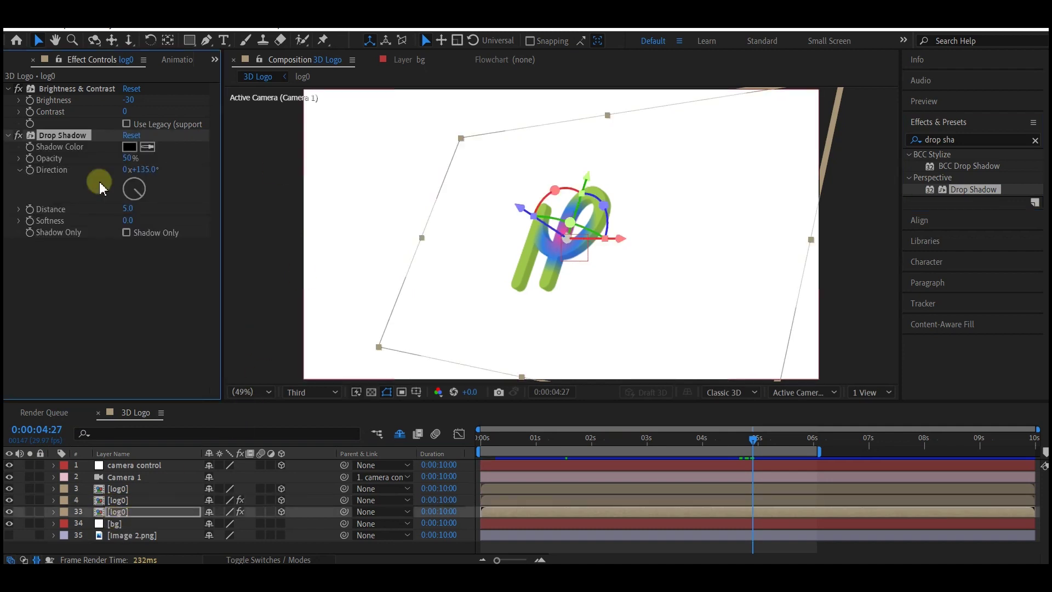
Set the drop shadow to distance 15, softness 35, opacity 70% and direction 132°.
{"action": "left_click", "coordinate": [127, 208]}
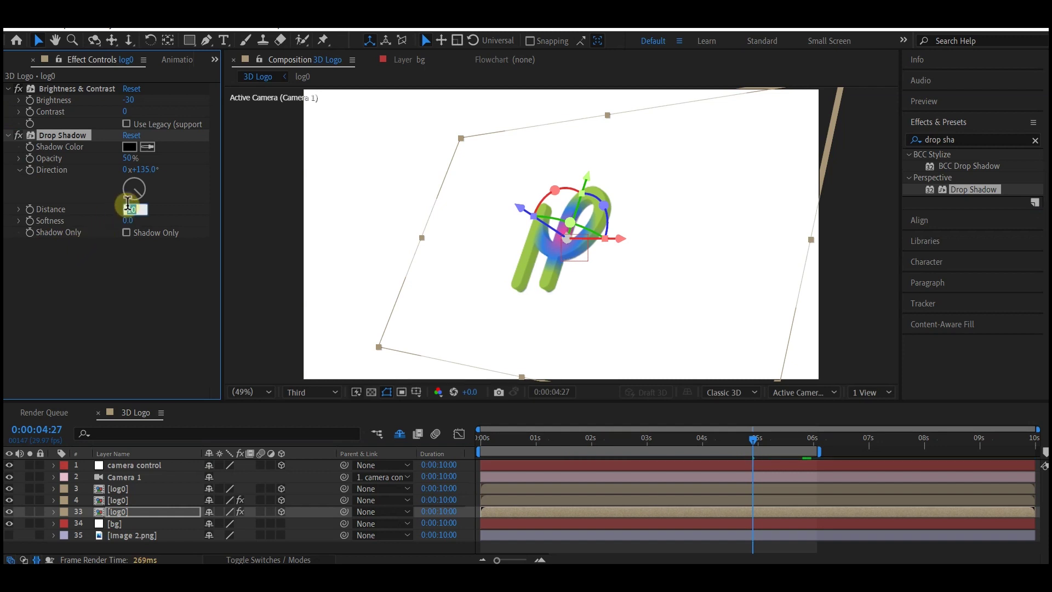
{"action": "type", "text": "20"}
{"action": "key", "text": "Return"}
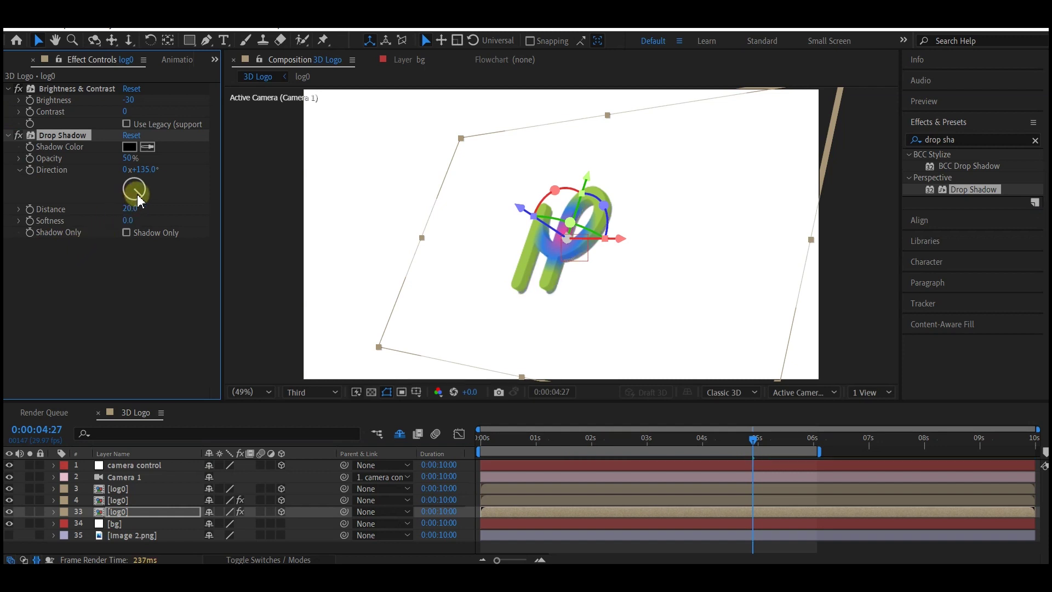
{"action": "mouse_move", "coordinate": [138, 200]}
{"action": "left_mouse_down"}
{"action": "mouse_move", "coordinate": [129, 205]}
{"action": "mouse_move", "coordinate": [134, 192]}
{"action": "left_mouse_up"}
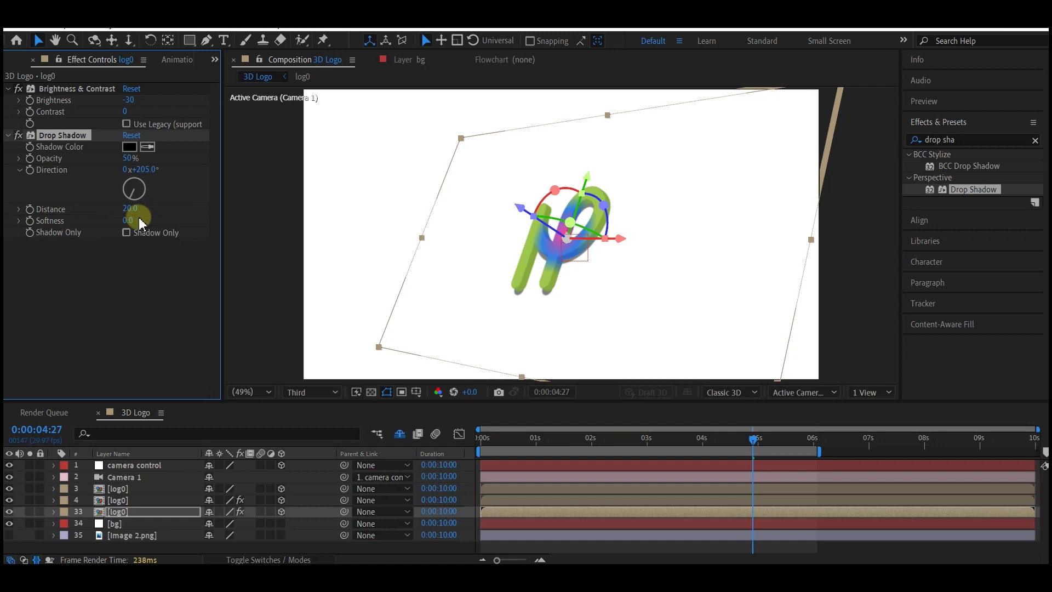
{"action": "left_click", "coordinate": [128, 219]}
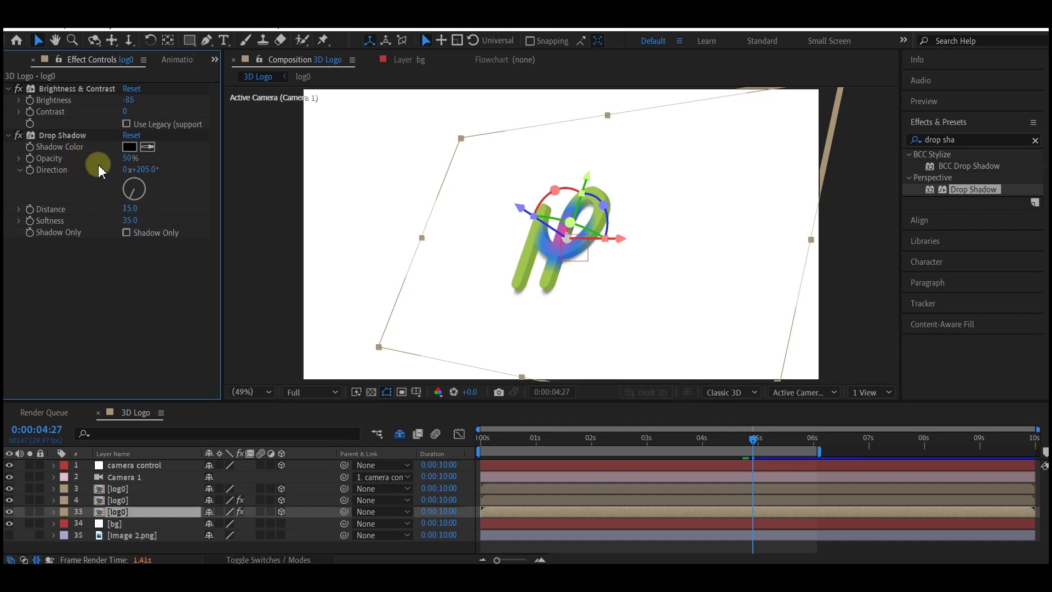
{"action": "left_click", "coordinate": [127, 158]}
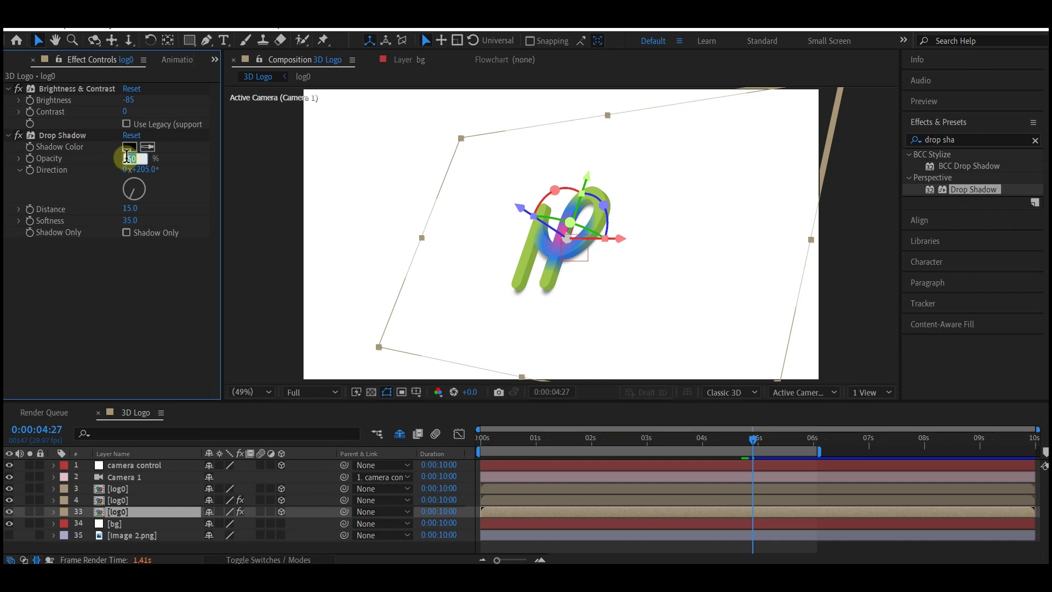
{"action": "type", "text": "70"}
{"action": "key", "text": "Return"}
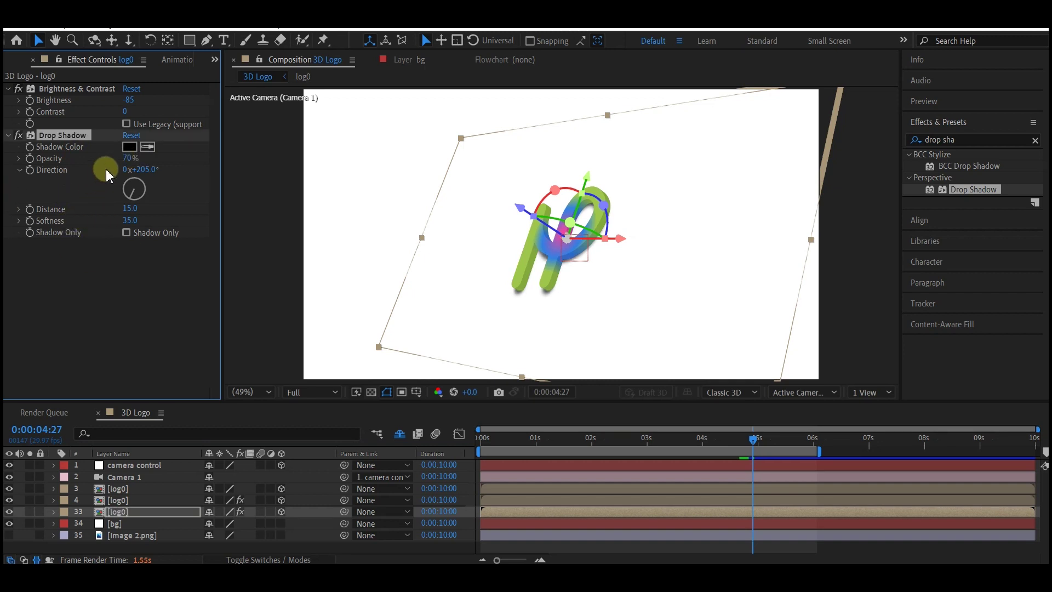
{"action": "left_click_drag", "start_coordinate": [131, 195], "coordinate": [142, 196]}
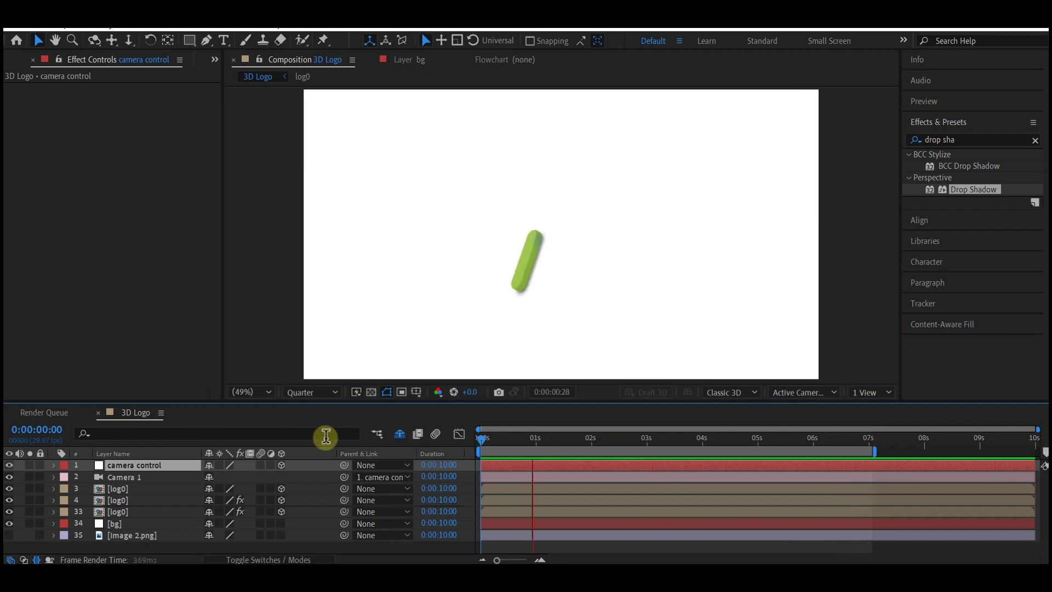
Keyframe Camera 1's Zoom at 5000 at 5:29 and 10000 at 0s.
{"action": "left_click", "coordinate": [68, 476]}
{"action": "key", "text": "a"}
{"action": "key", "text": "a"}
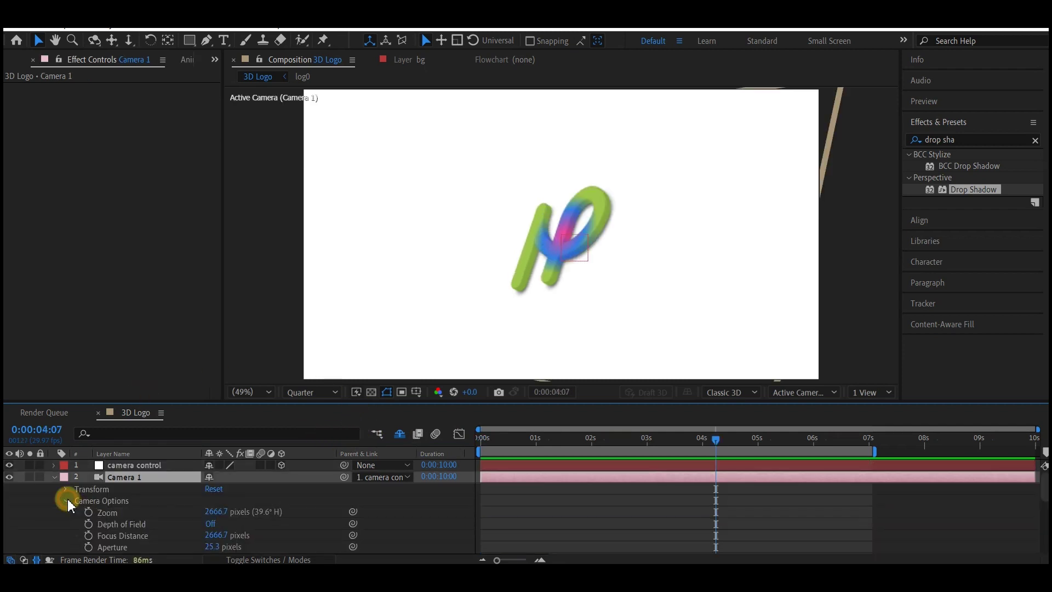
{"action": "scroll", "coordinate": [68, 499], "scroll_direction": "down", "scroll_amount": 1}
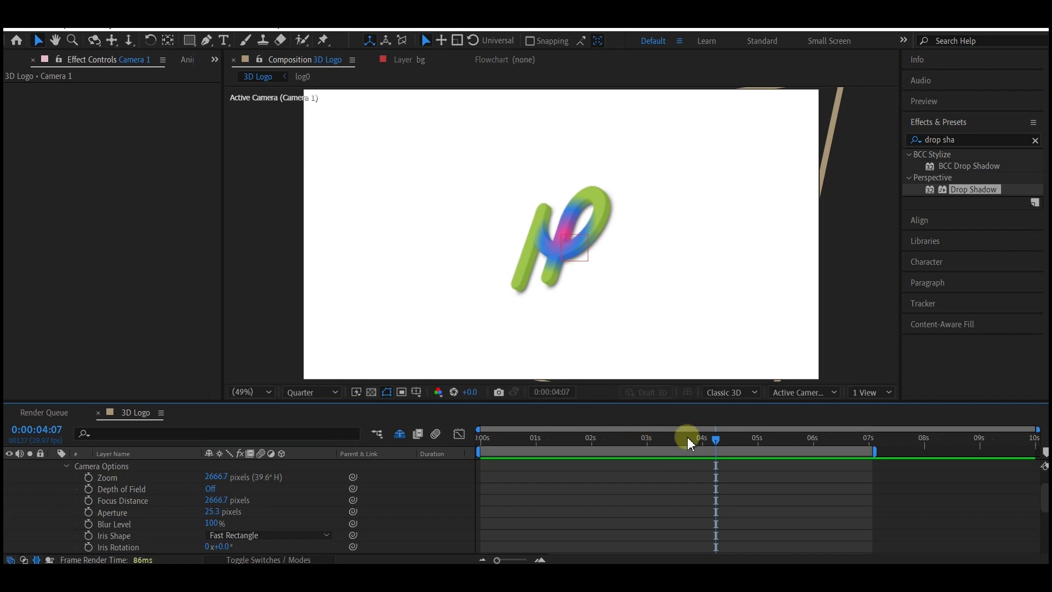
{"action": "left_click", "coordinate": [812, 441]}
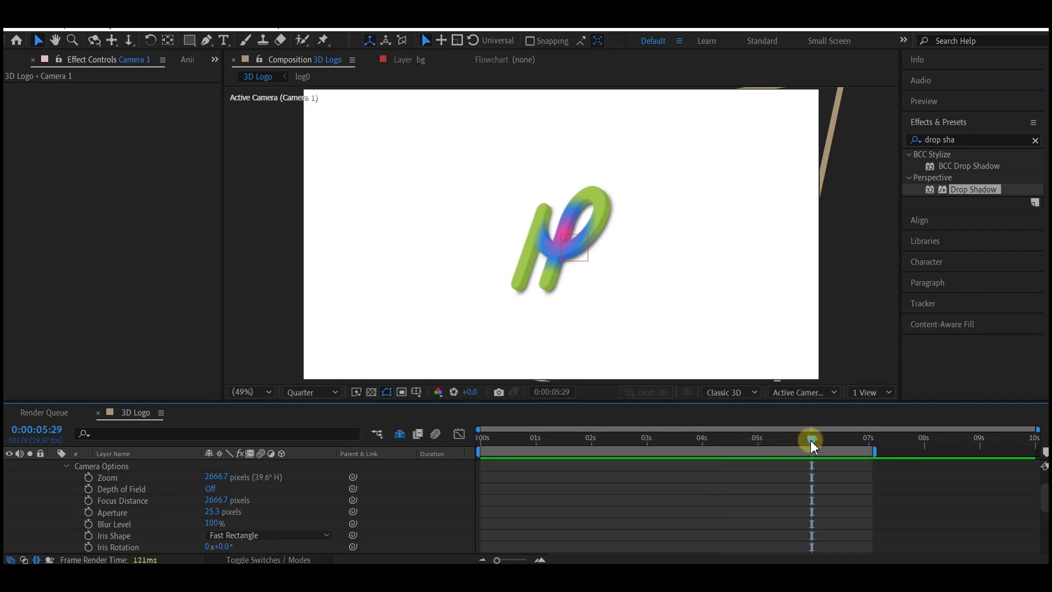
{"action": "left_click", "coordinate": [88, 476]}
{"action": "left_click", "coordinate": [210, 475]}
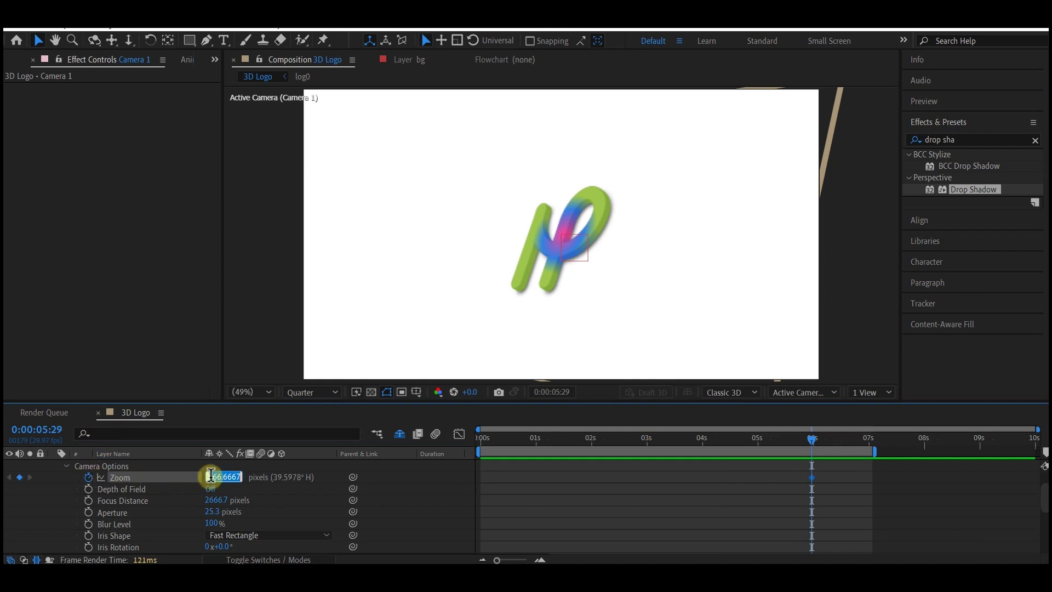
{"action": "type", "text": "5000"}
{"action": "key", "text": "Return"}
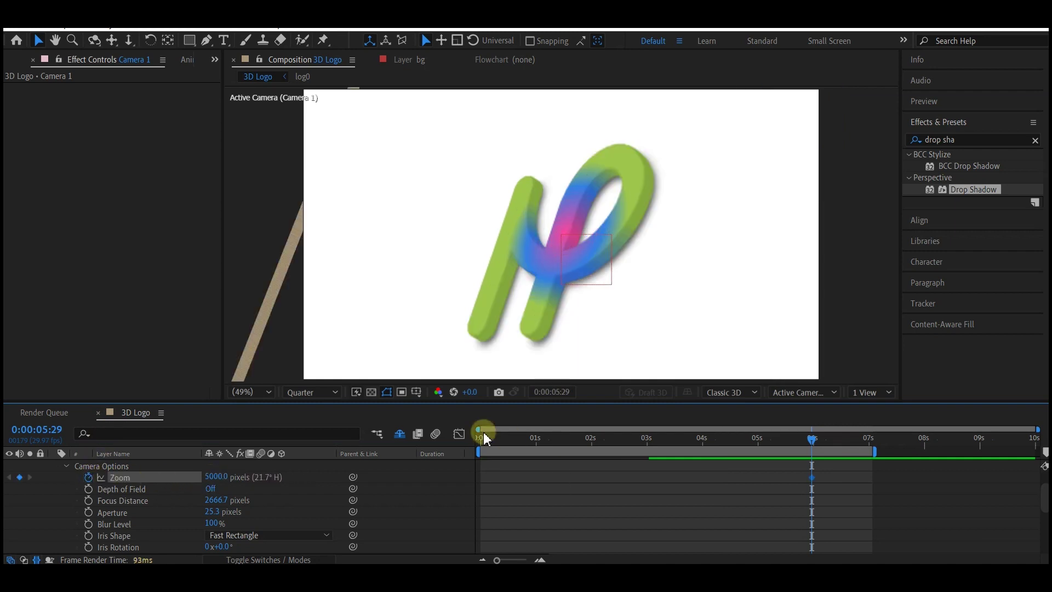
{"action": "left_click_drag", "start_coordinate": [493, 444], "coordinate": [465, 437]}
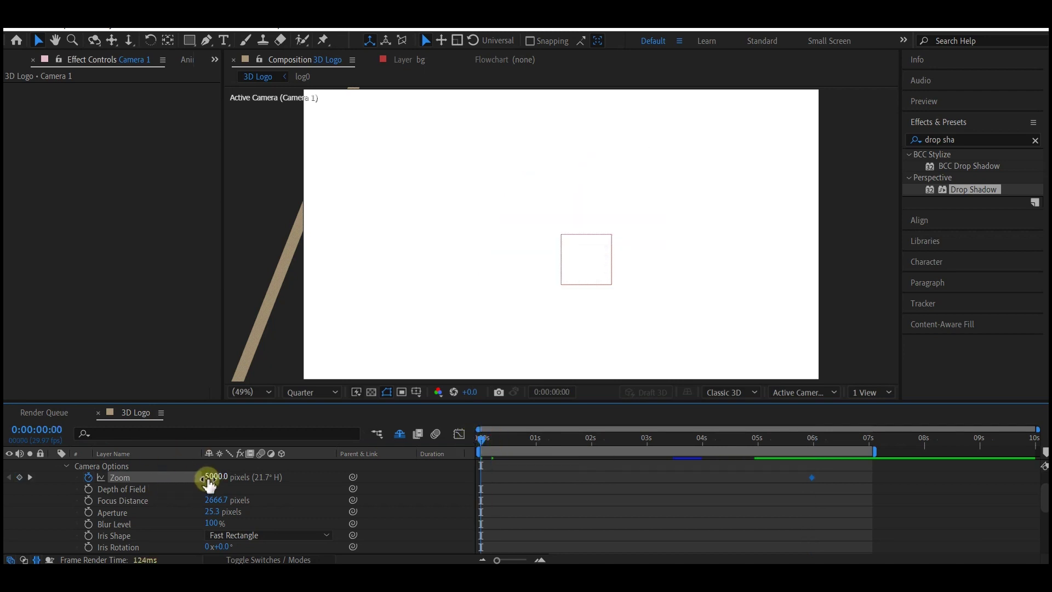
{"action": "left_click", "coordinate": [211, 475]}
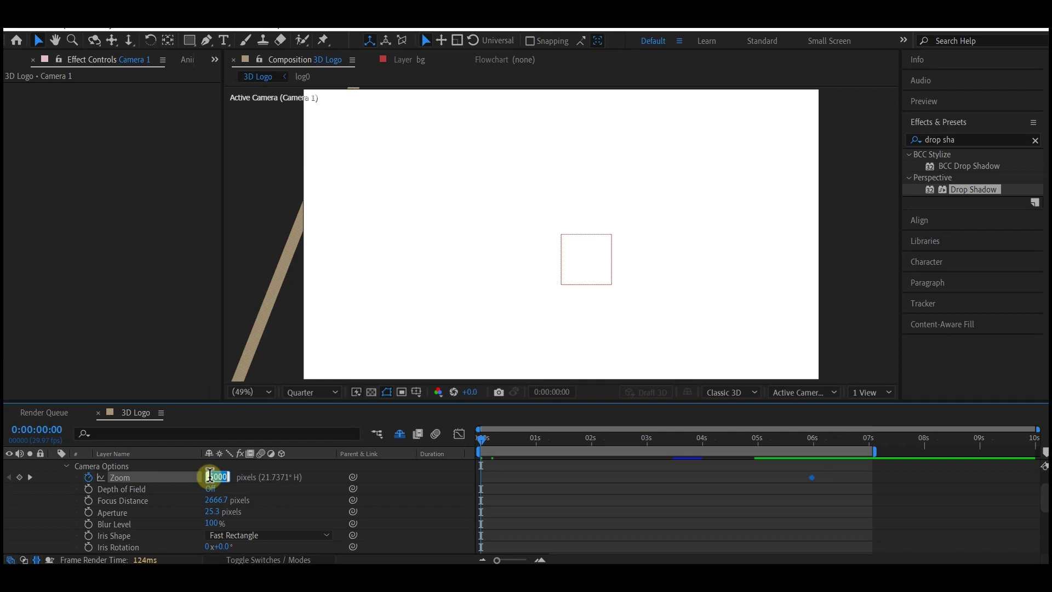
{"action": "type", "text": "10000"}
{"action": "key", "text": "Return"}
Easy Ease both Zoom keyframes and lengthen the ease into the final keyframe.
{"action": "key", "text": "u"}
{"action": "left_click_drag", "start_coordinate": [829, 485], "coordinate": [468, 498]}
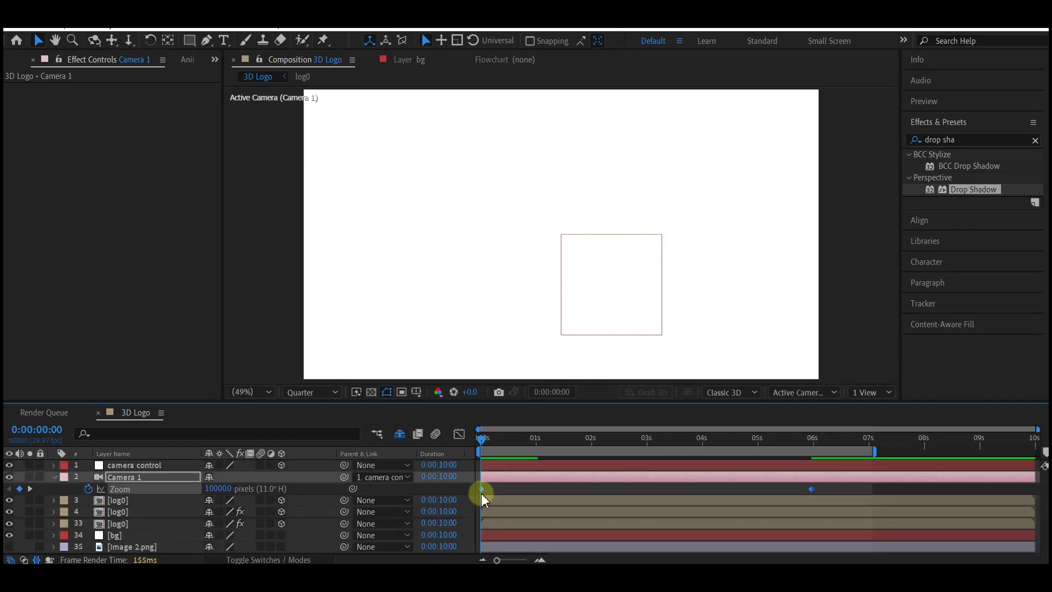
{"action": "right_click", "coordinate": [481, 491]}
{"action": "mouse_move", "coordinate": [510, 481]}
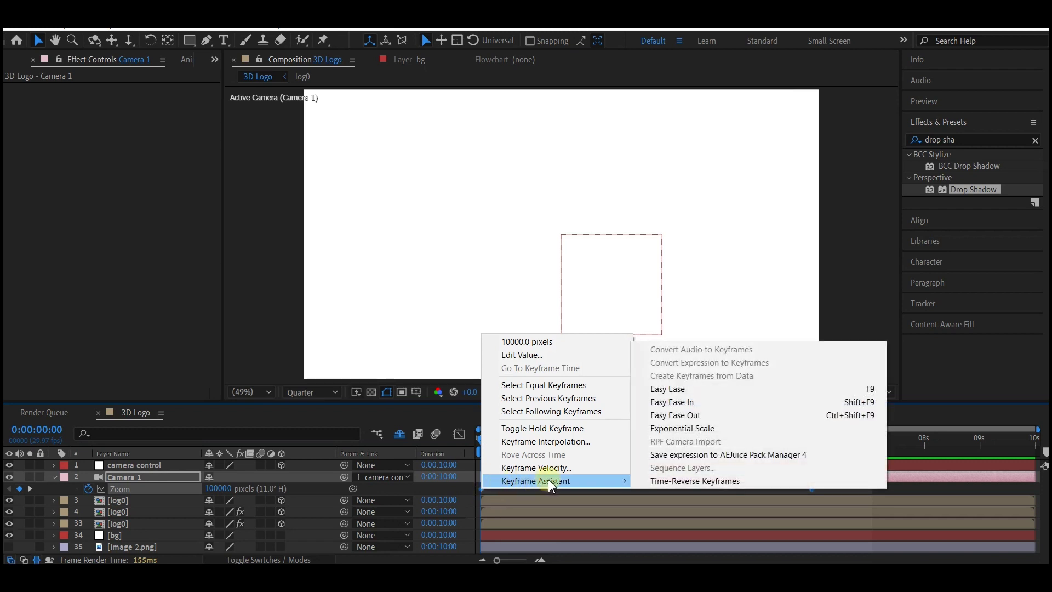
{"action": "left_click", "coordinate": [741, 394]}
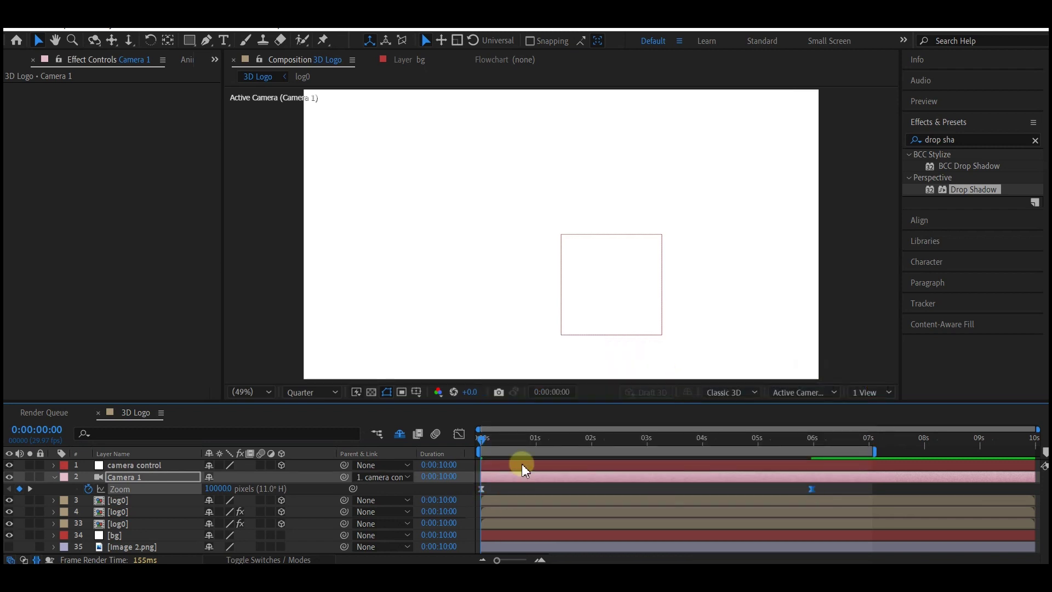
{"action": "left_click", "coordinate": [459, 434]}
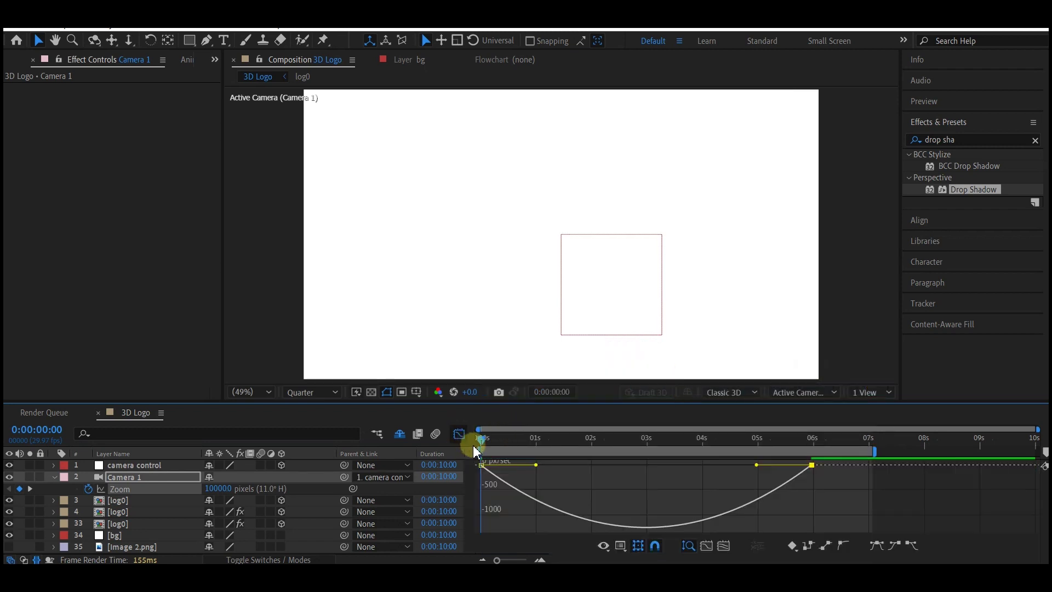
{"action": "left_click_drag", "start_coordinate": [757, 465], "coordinate": [668, 474]}
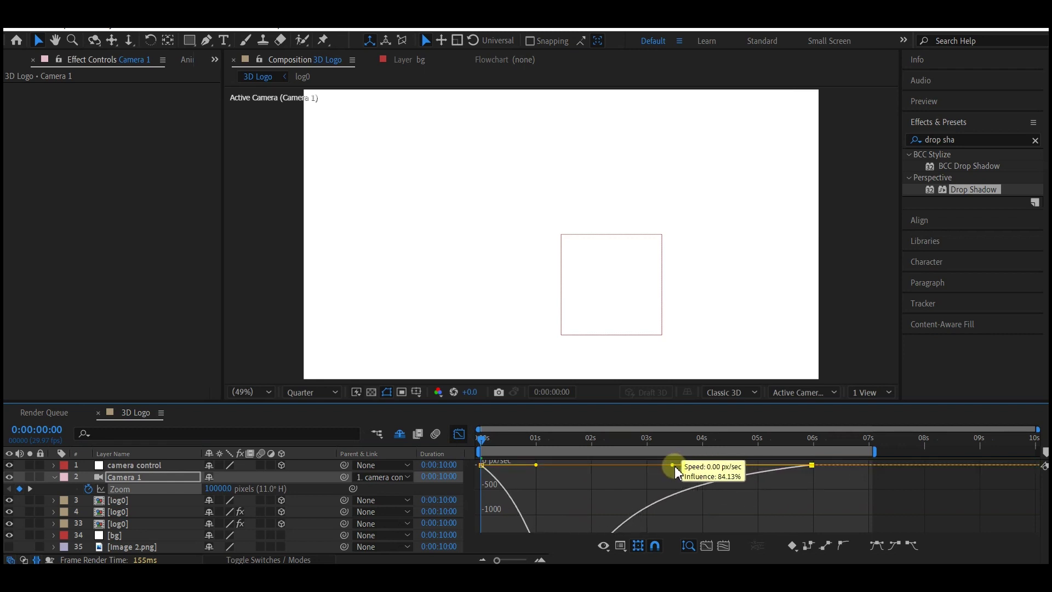
Set X and Y Rotation keyframes on camera control at 5:27.
{"action": "left_click", "coordinate": [137, 465]}
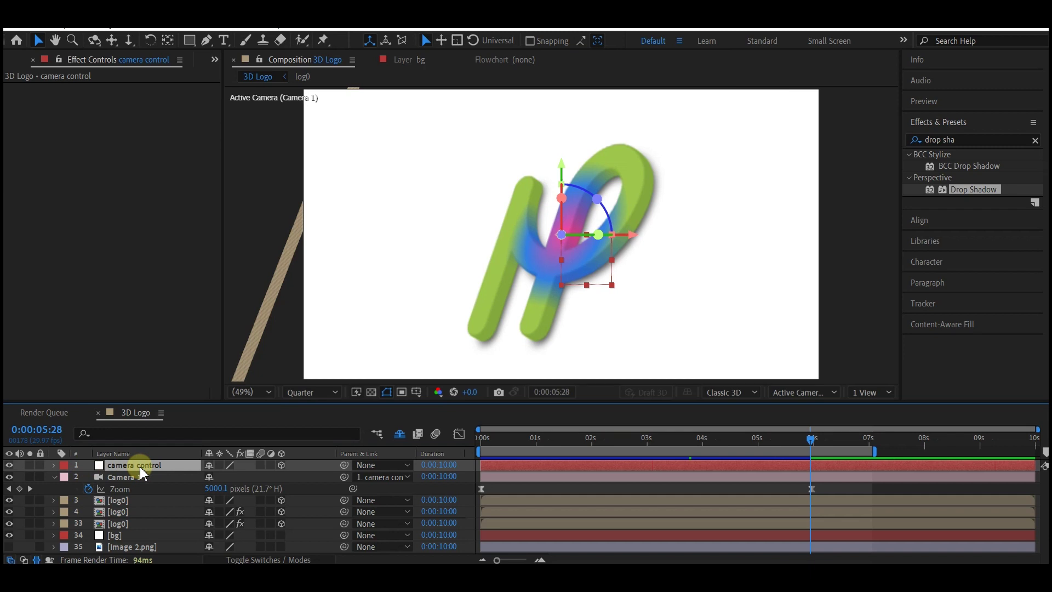
{"action": "key", "text": "r"}
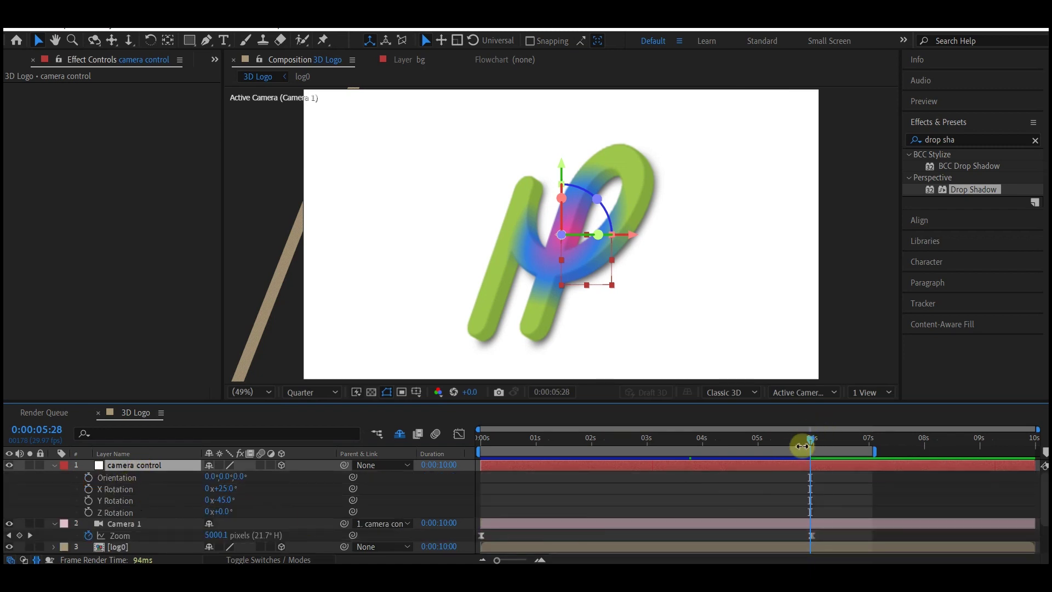
{"action": "key", "text": "Page_Up"}
{"action": "key", "text": "Page_Up"}
{"action": "key", "text": "Page_Up"}
{"action": "key", "text": "Page_Up"}
{"action": "key", "text": "Page_Up"}
{"action": "key", "text": "Page_Up"}
{"action": "key", "text": "Page_Up"}
{"action": "key", "text": "Page_Up"}
{"action": "key", "text": "Page_Up"}
{"action": "key", "text": "Page_Up"}
{"action": "key", "text": "Page_Up"}
{"action": "key", "text": "Page_Up"}
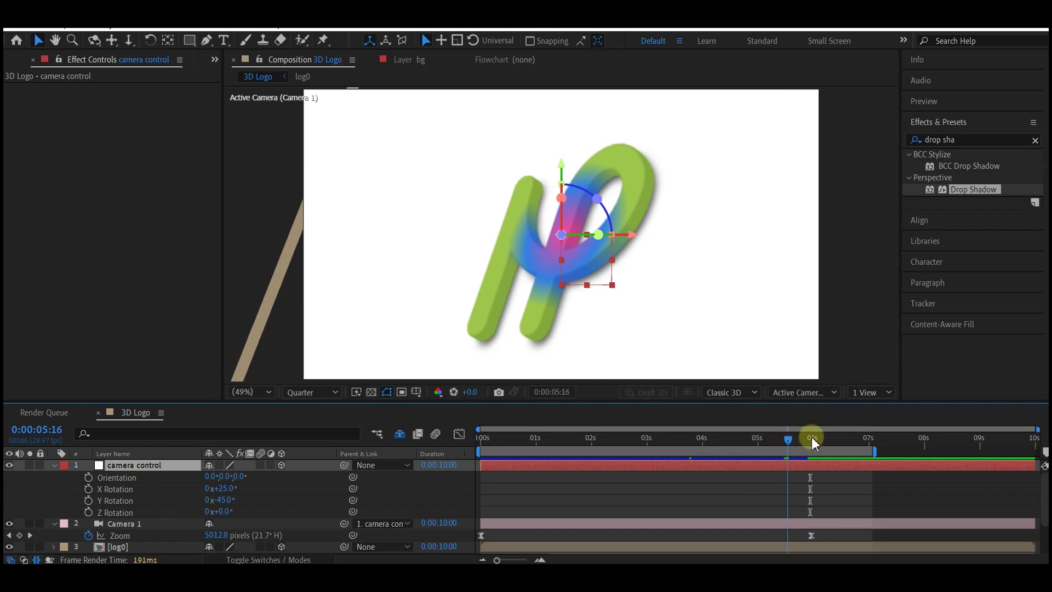
{"action": "left_click", "coordinate": [812, 438]}
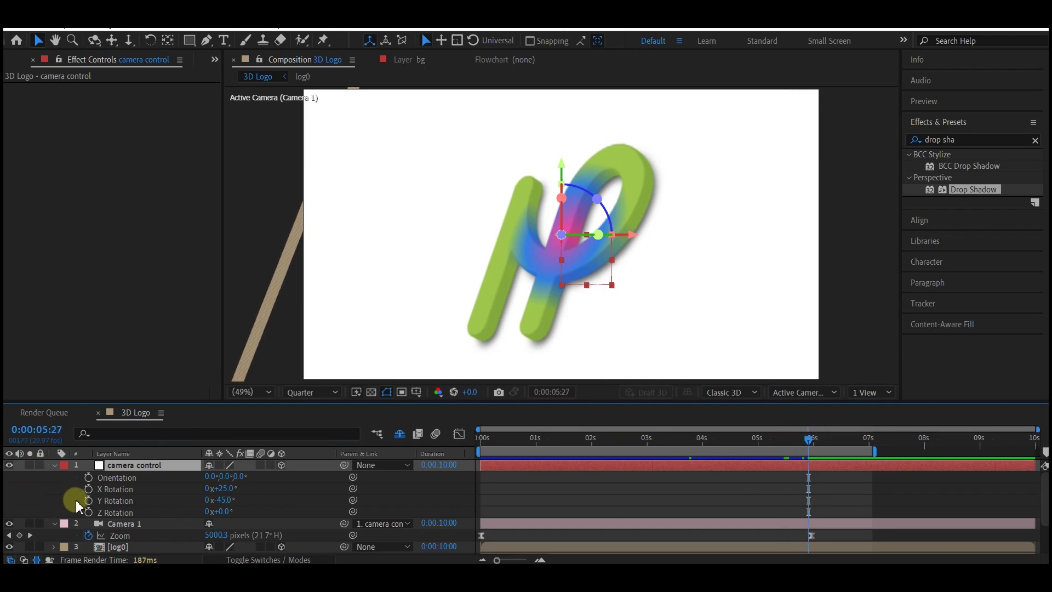
{"action": "left_click", "coordinate": [88, 489]}
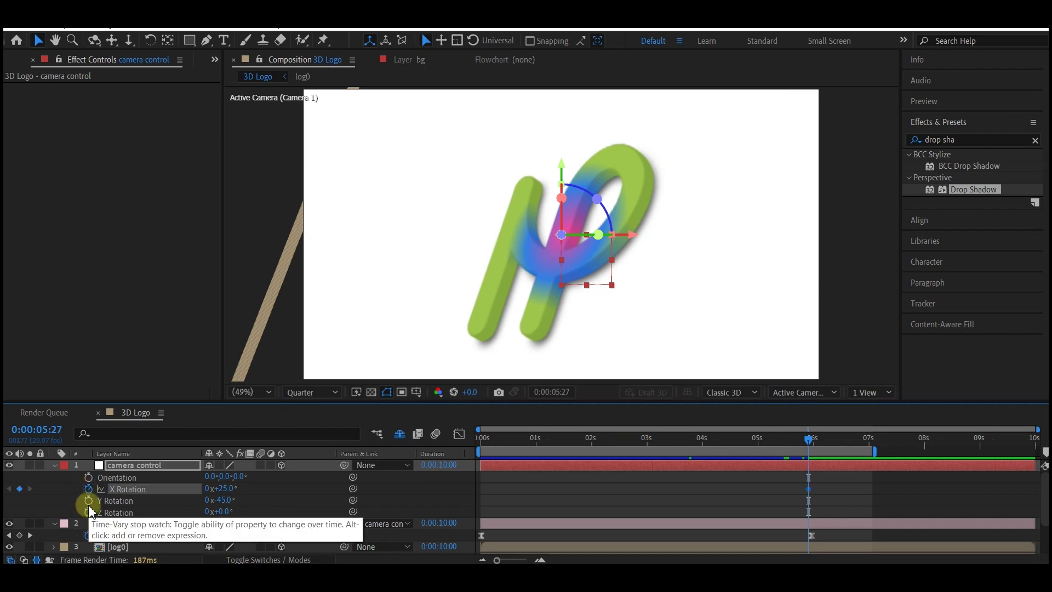
{"action": "left_click", "coordinate": [89, 500]}
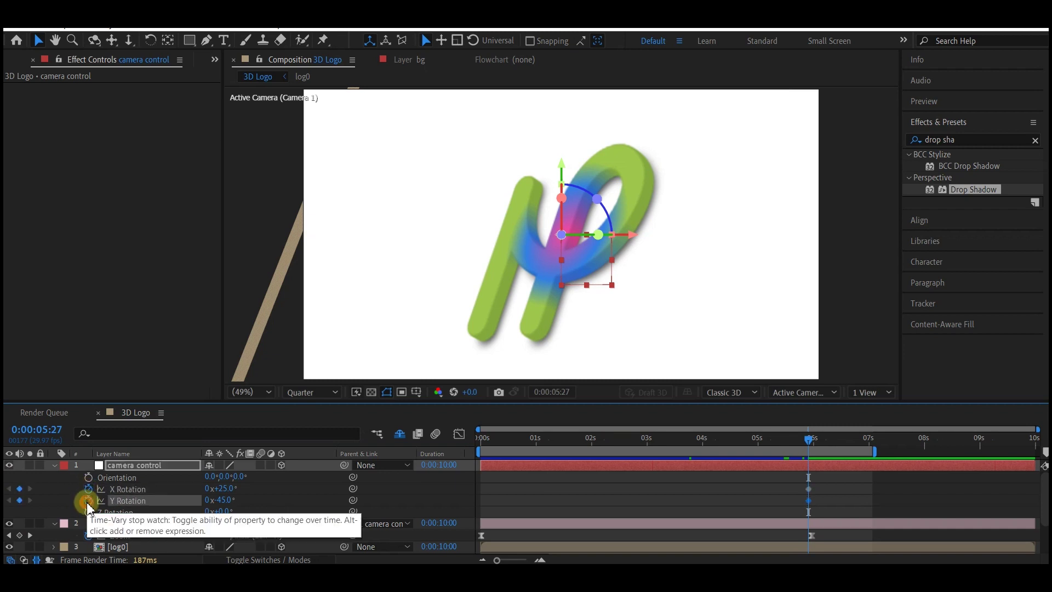
At the first frame, set camera control's X Rotation to 50° and adjust Y Rotation.
{"action": "left_click", "coordinate": [483, 440]}
{"action": "key", "text": "Home"}
{"action": "left_click", "coordinate": [223, 488]}
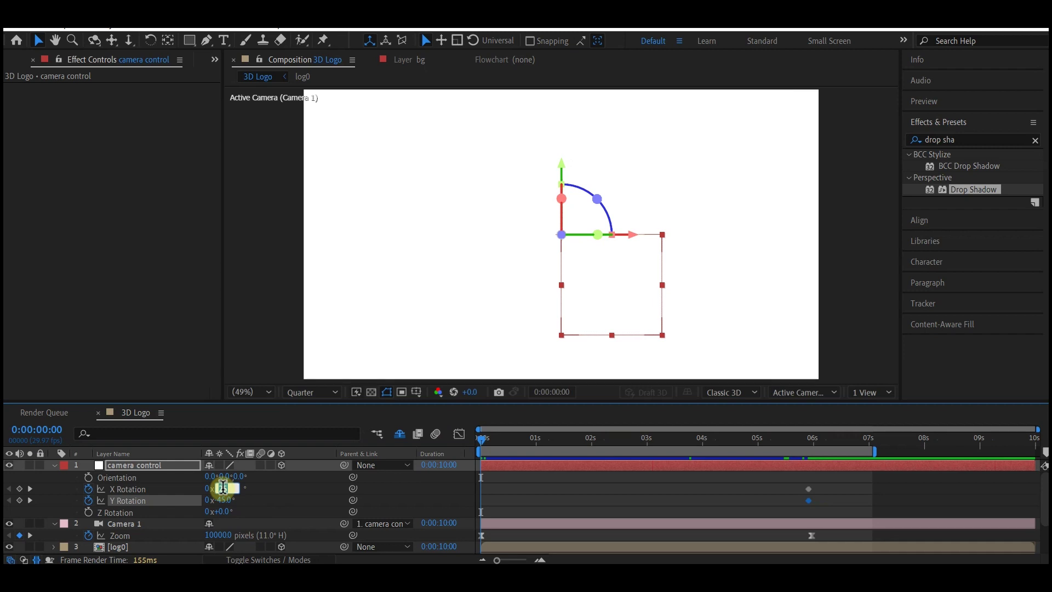
{"action": "type", "text": "50"}
{"action": "key", "text": "Return"}
{"action": "left_click_drag", "start_coordinate": [228, 507], "coordinate": [223, 508]}
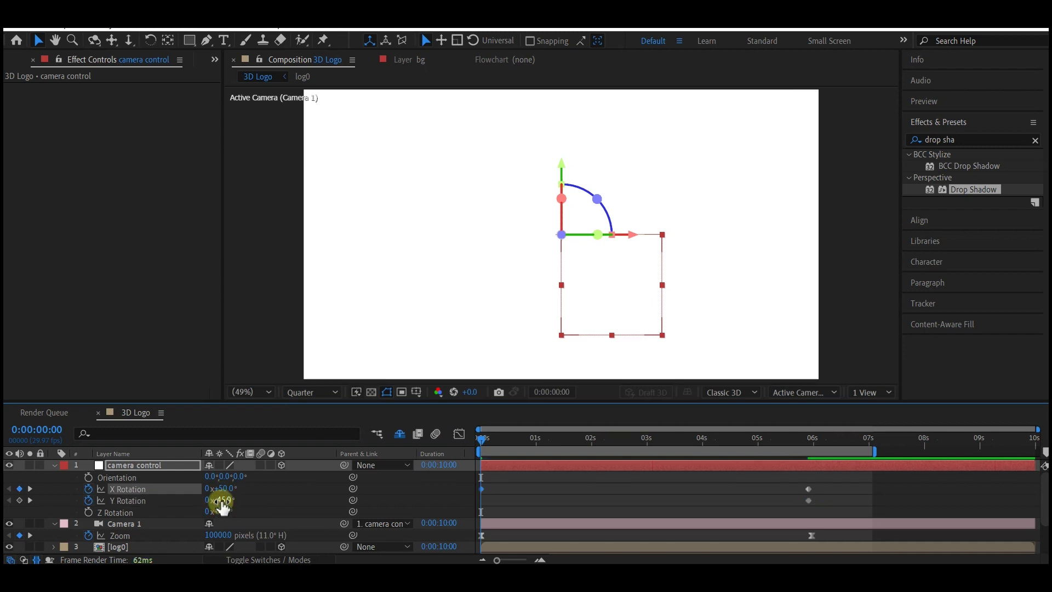
{"action": "left_click", "coordinate": [221, 500]}
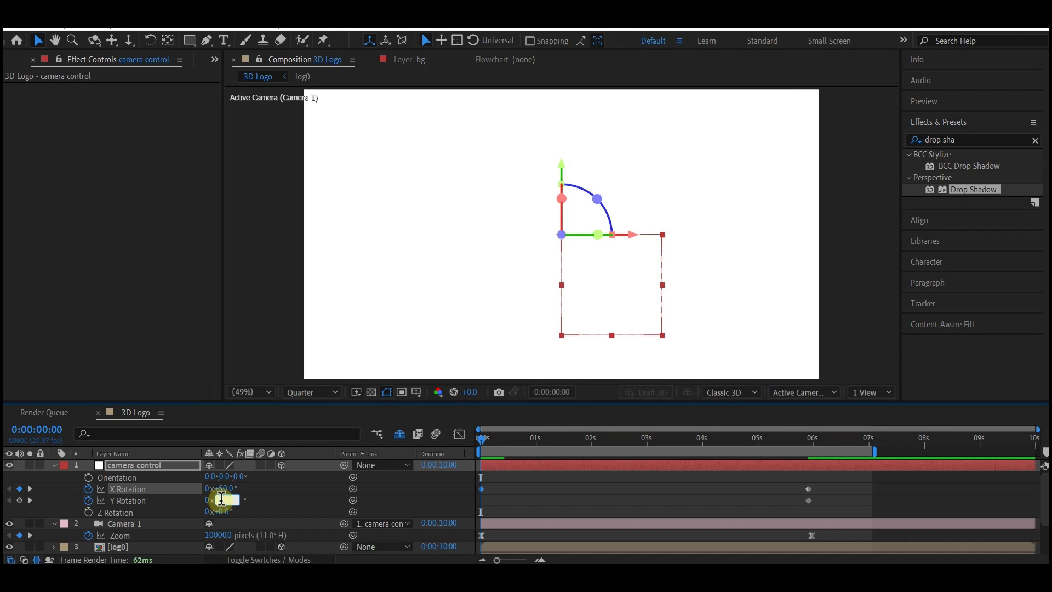
{"action": "left_click", "coordinate": [697, 496]}
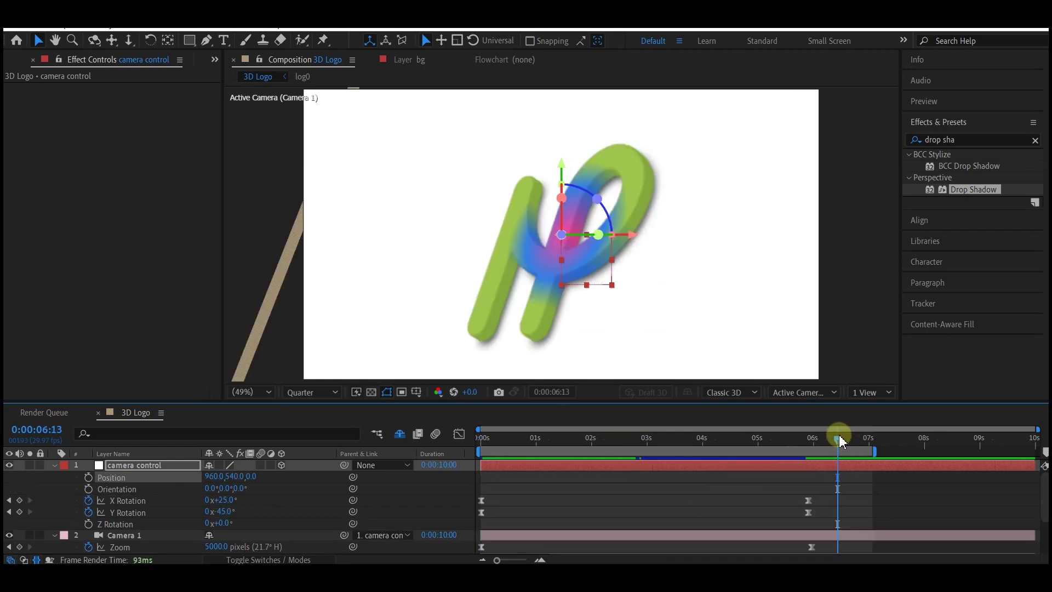
Add a centred Position keyframe on the camera control at the rotation keyframes, about 6 s.
{"action": "left_click_drag", "start_coordinate": [838, 438], "coordinate": [808, 442]}
{"action": "key", "text": "r"}
{"action": "left_click", "coordinate": [109, 467]}
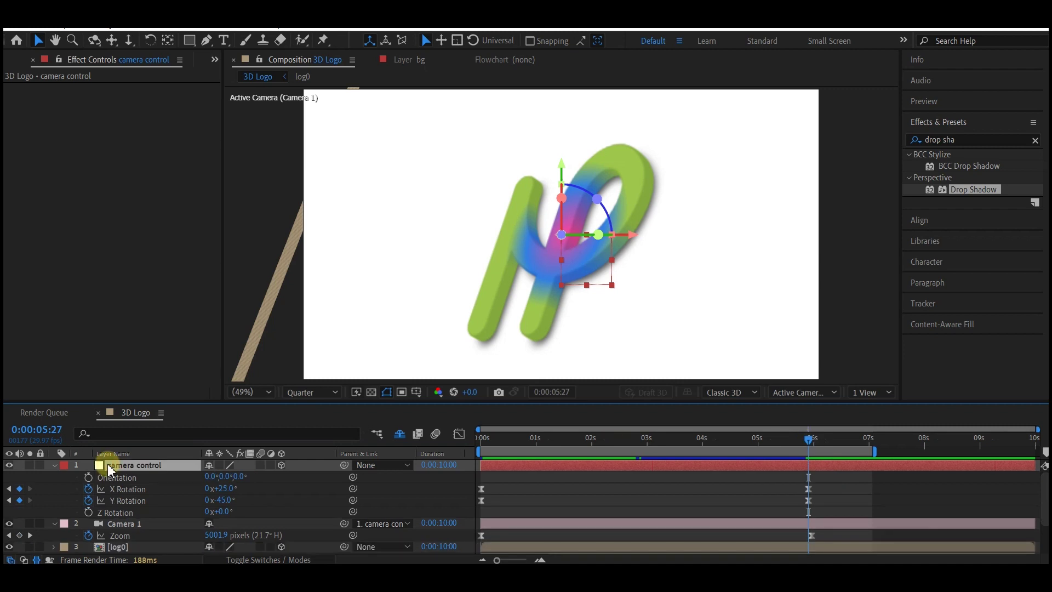
{"action": "key", "text": "shift+p"}
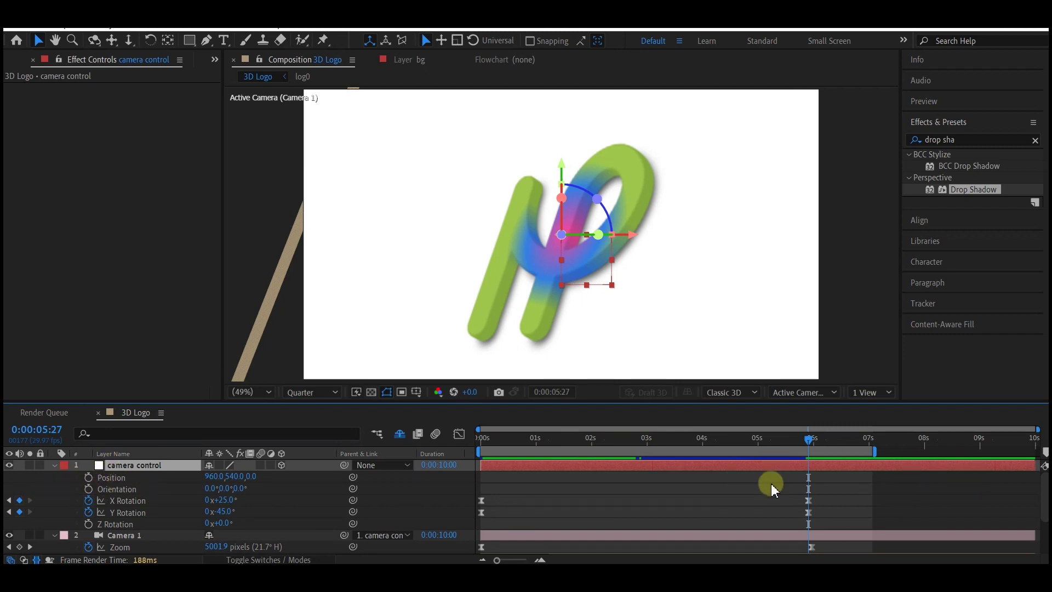
{"action": "left_click", "coordinate": [89, 477]}
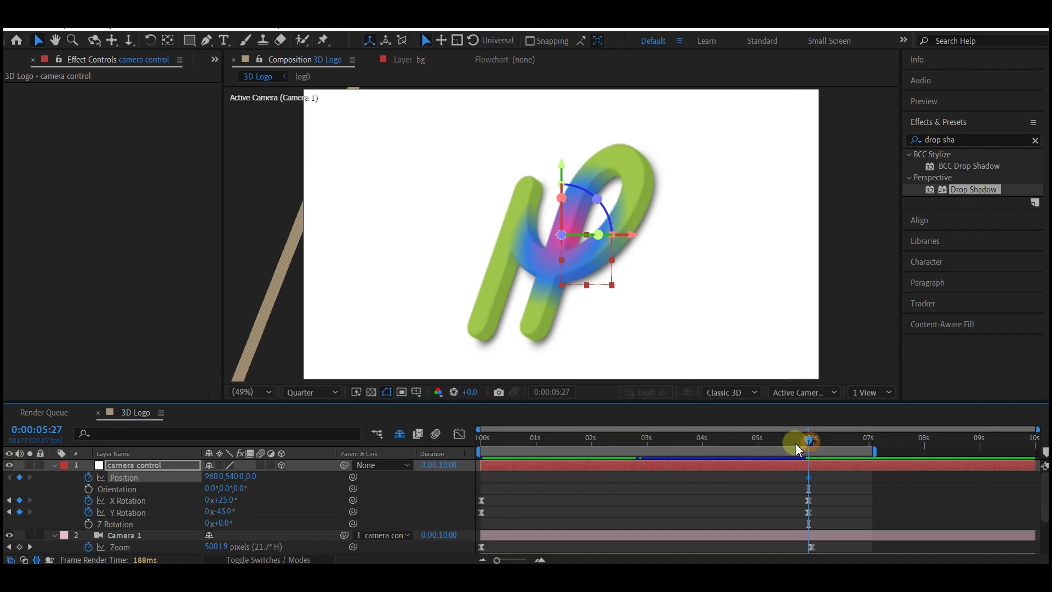
Create a horizontally offset camera control Position keyframe at 0 s.
{"action": "left_click_drag", "start_coordinate": [795, 443], "coordinate": [496, 485]}
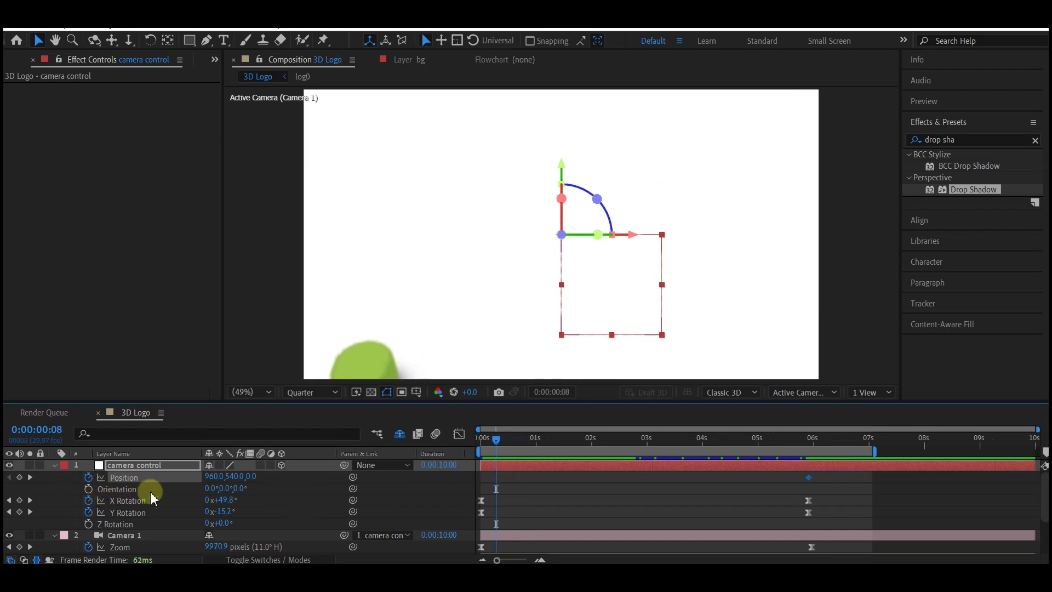
{"action": "left_click_drag", "start_coordinate": [211, 476], "coordinate": [236, 472]}
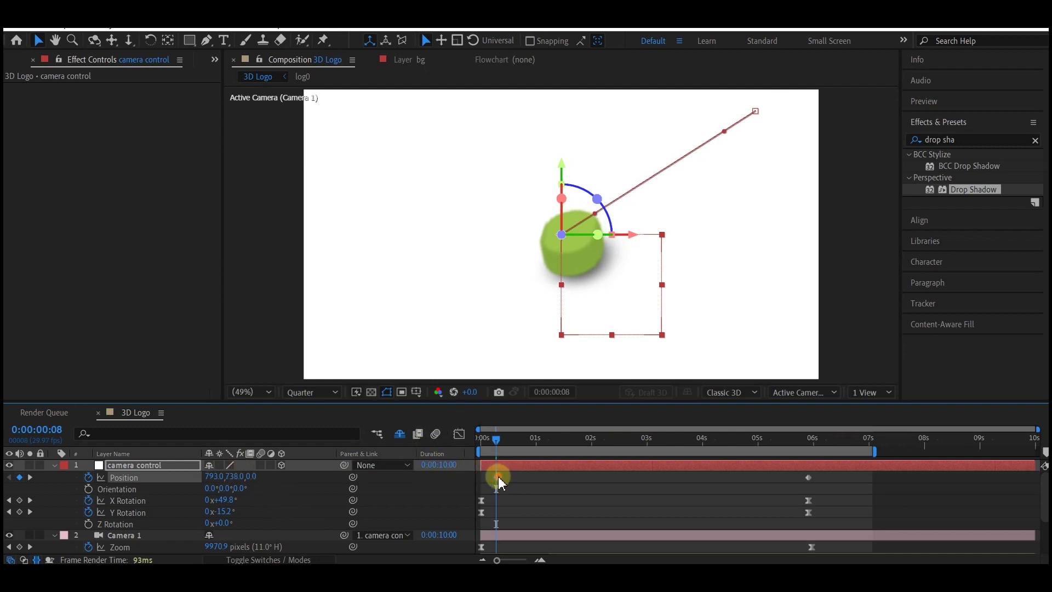
{"action": "left_click_drag", "start_coordinate": [492, 480], "coordinate": [483, 479]}
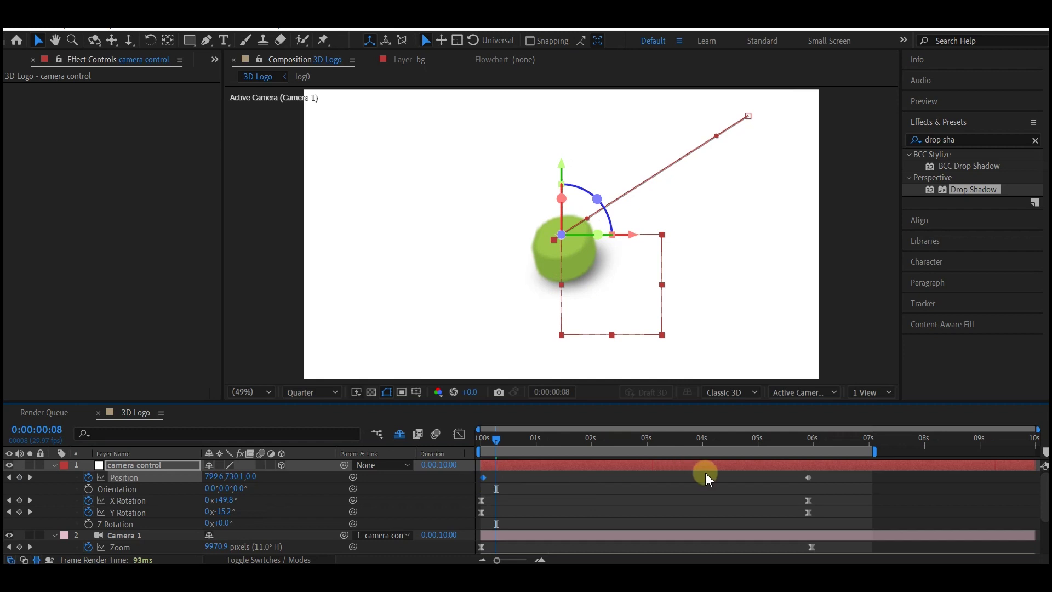
Apply Easy Ease to both camera control Position keyframes.
{"action": "left_click_drag", "start_coordinate": [827, 474], "coordinate": [483, 485]}
{"action": "right_click", "coordinate": [484, 482]}
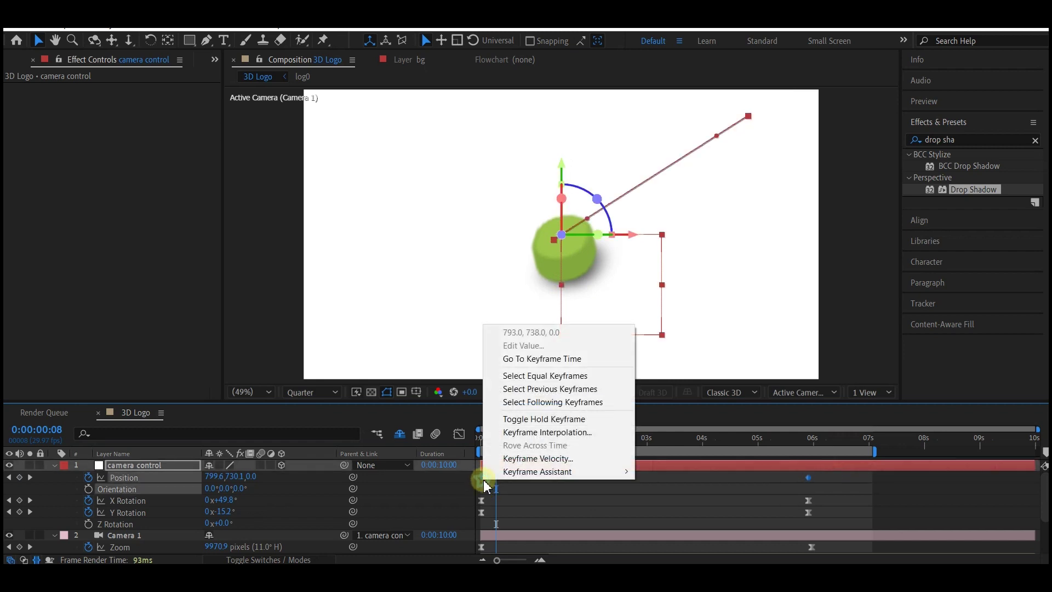
{"action": "mouse_move", "coordinate": [519, 472]}
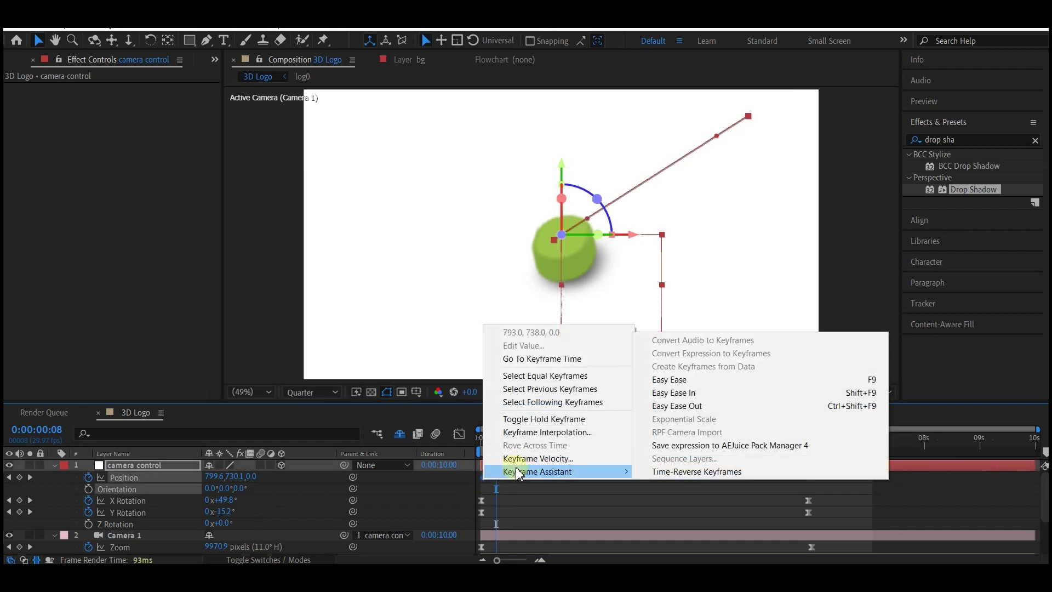
{"action": "left_click", "coordinate": [677, 379]}
Lengthen the ease into the final Position keyframe in the speed graph, then preview.
{"action": "left_click", "coordinate": [833, 477]}
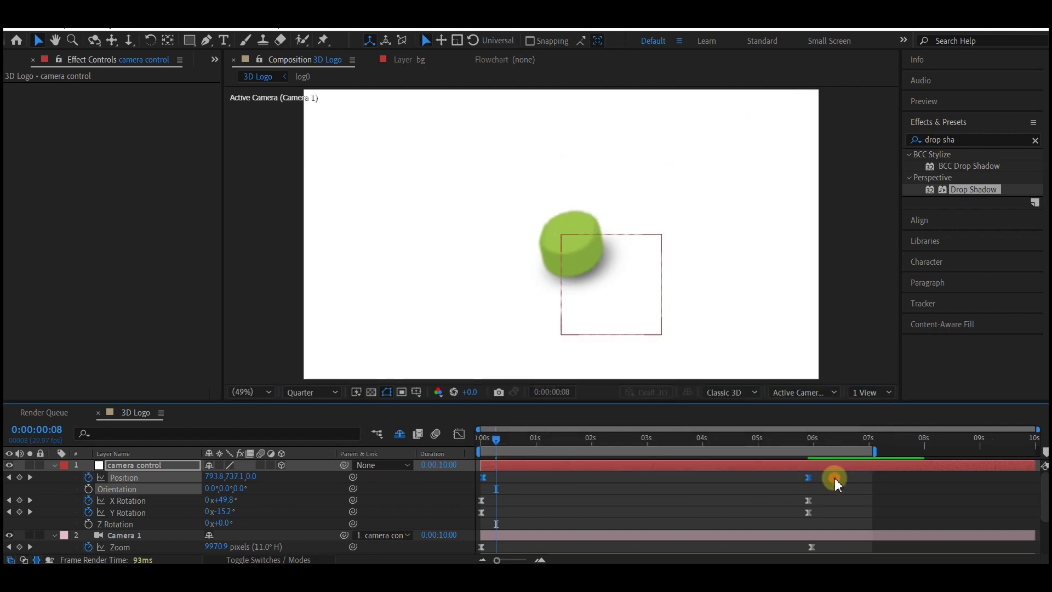
{"action": "left_click", "coordinate": [807, 477]}
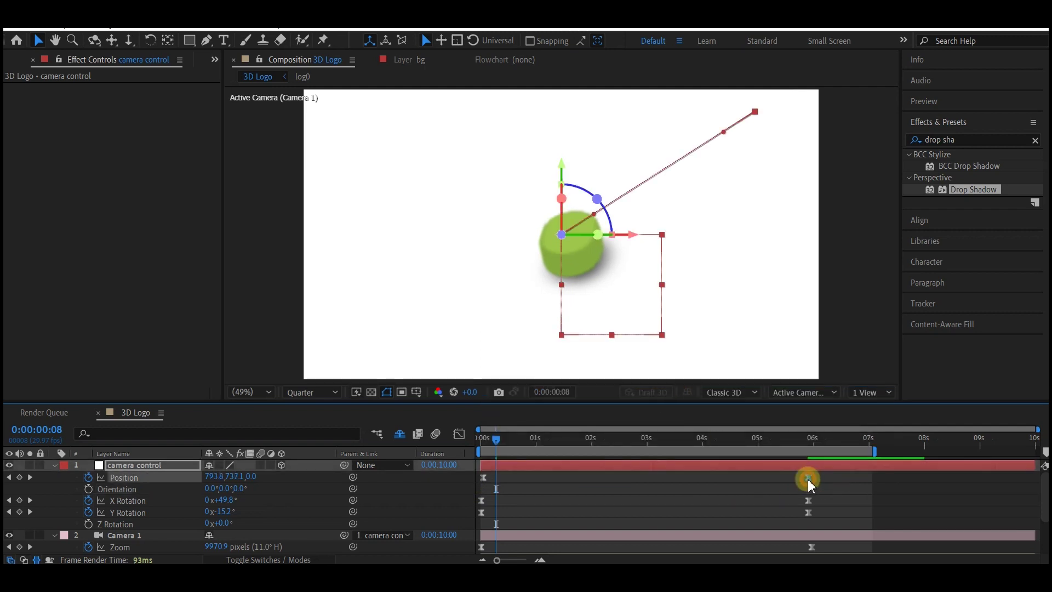
{"action": "left_click", "coordinate": [459, 434]}
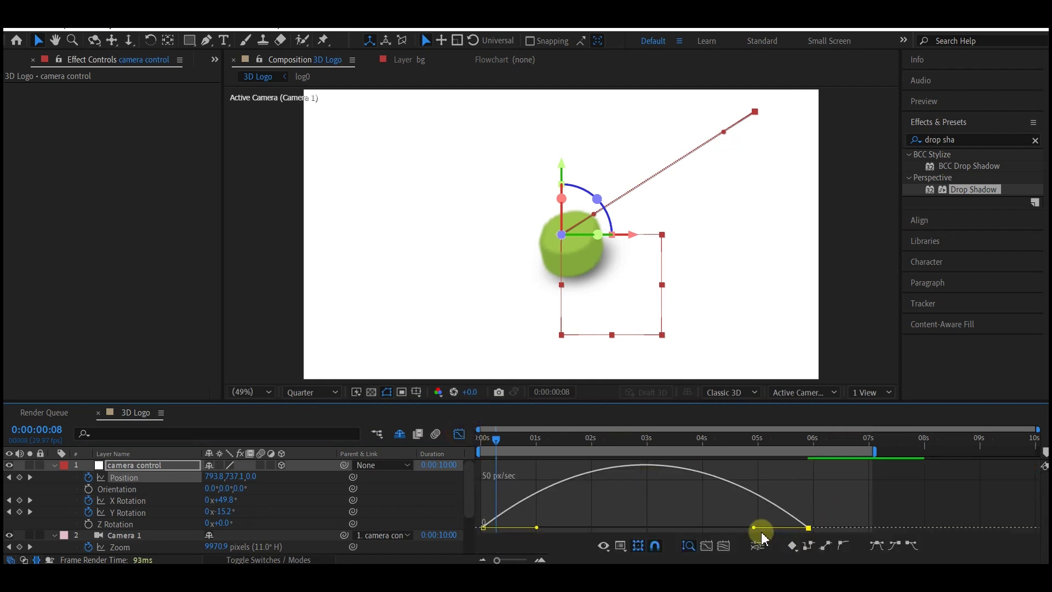
{"action": "left_click_drag", "start_coordinate": [757, 531], "coordinate": [643, 534]}
{"action": "left_click", "coordinate": [459, 434]}
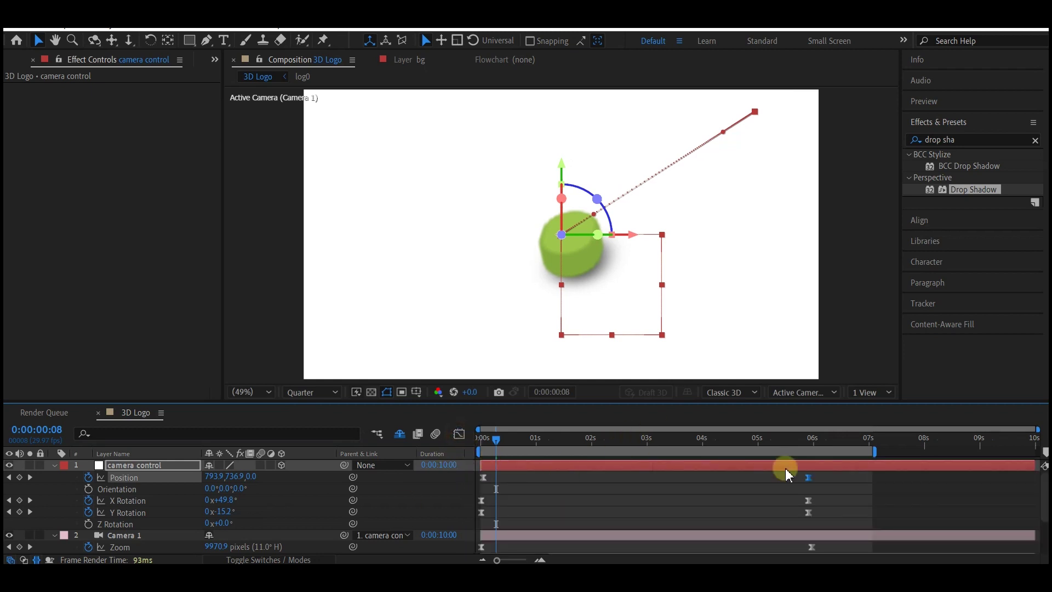
{"action": "key", "text": "space"}
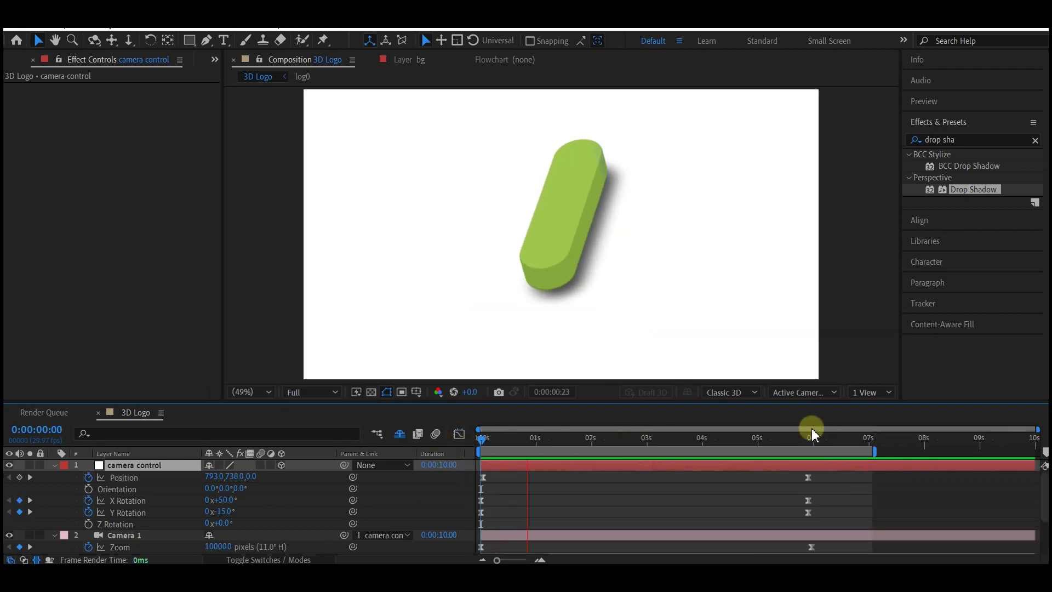